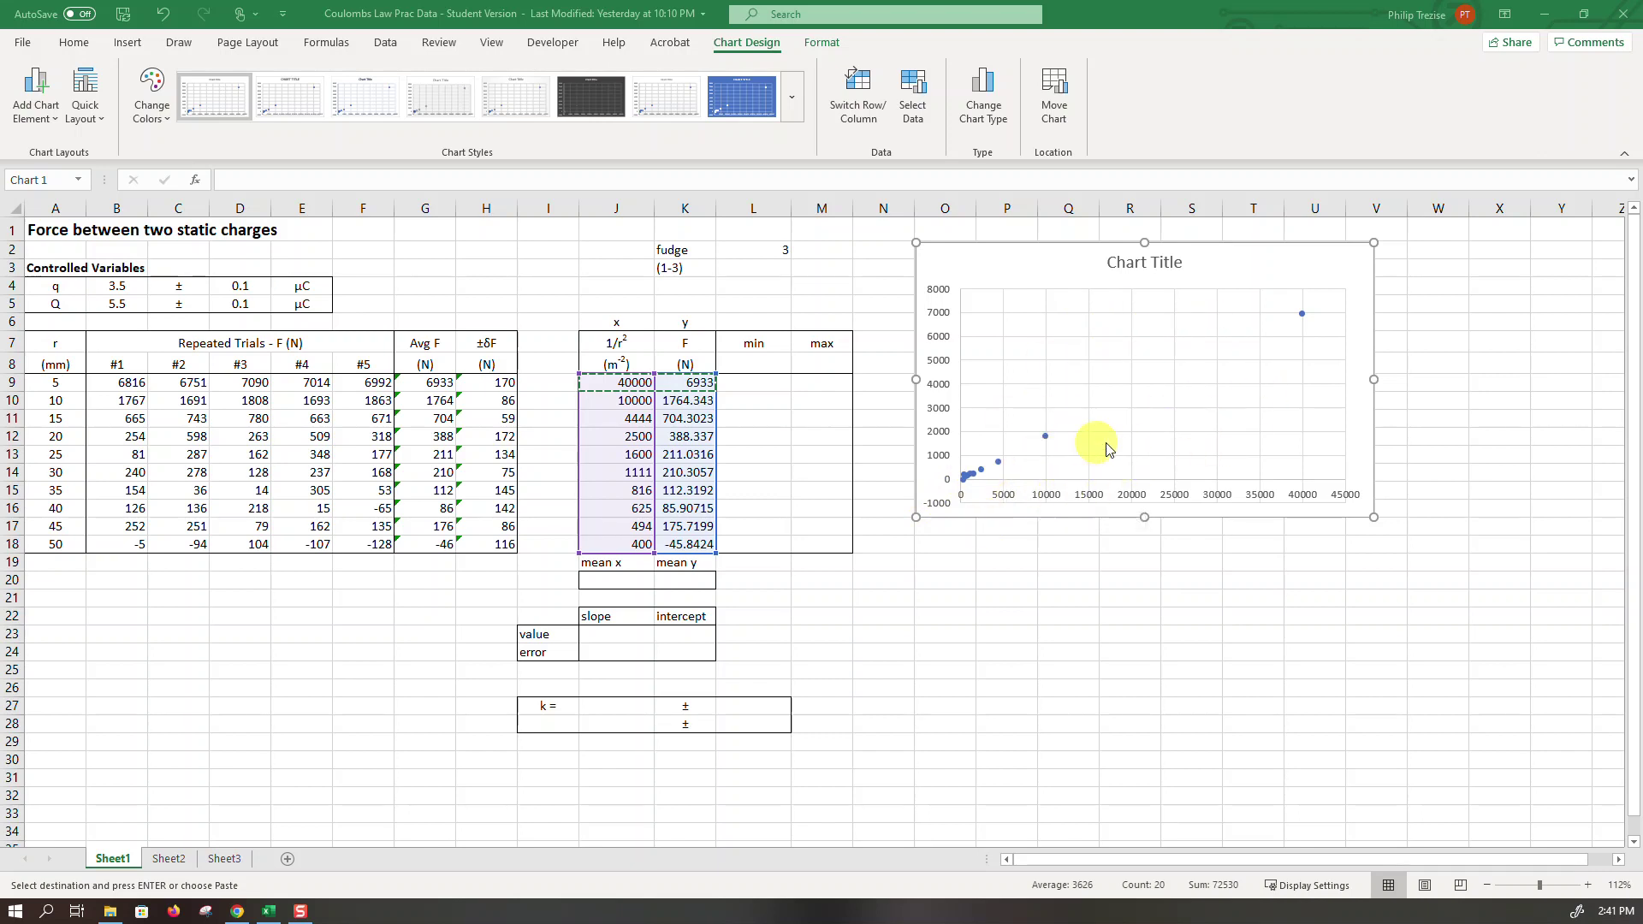
Replace the placeholder chart title with 'Coulomb's Law'.
{"action": "left_click", "coordinate": [1119, 262]}
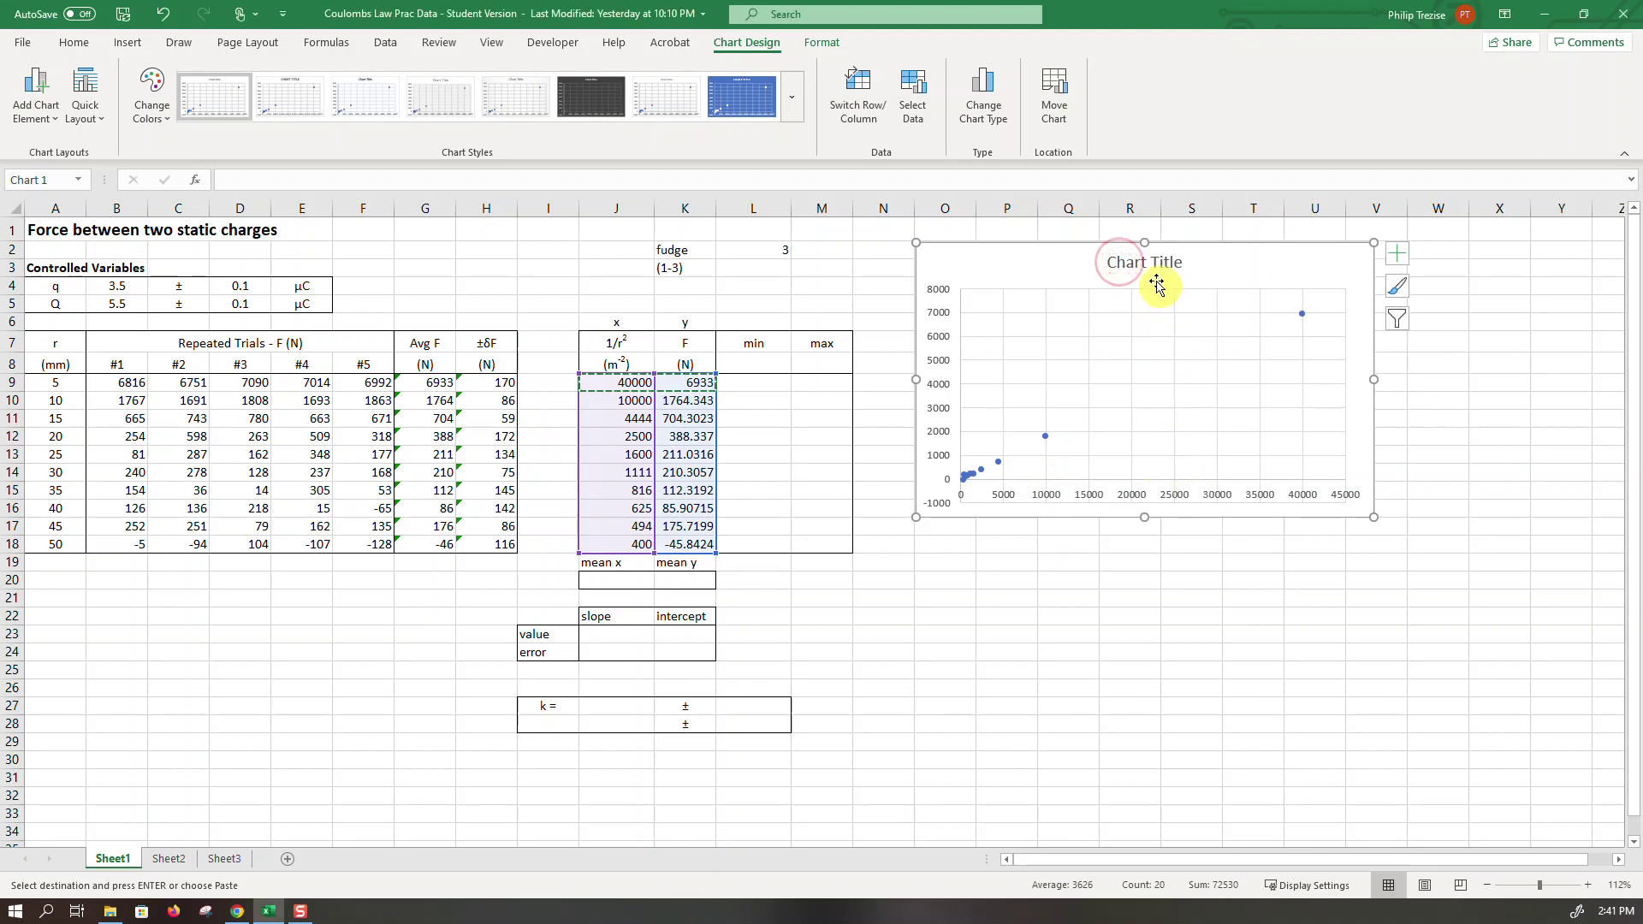
{"action": "left_click", "coordinate": [1142, 265]}
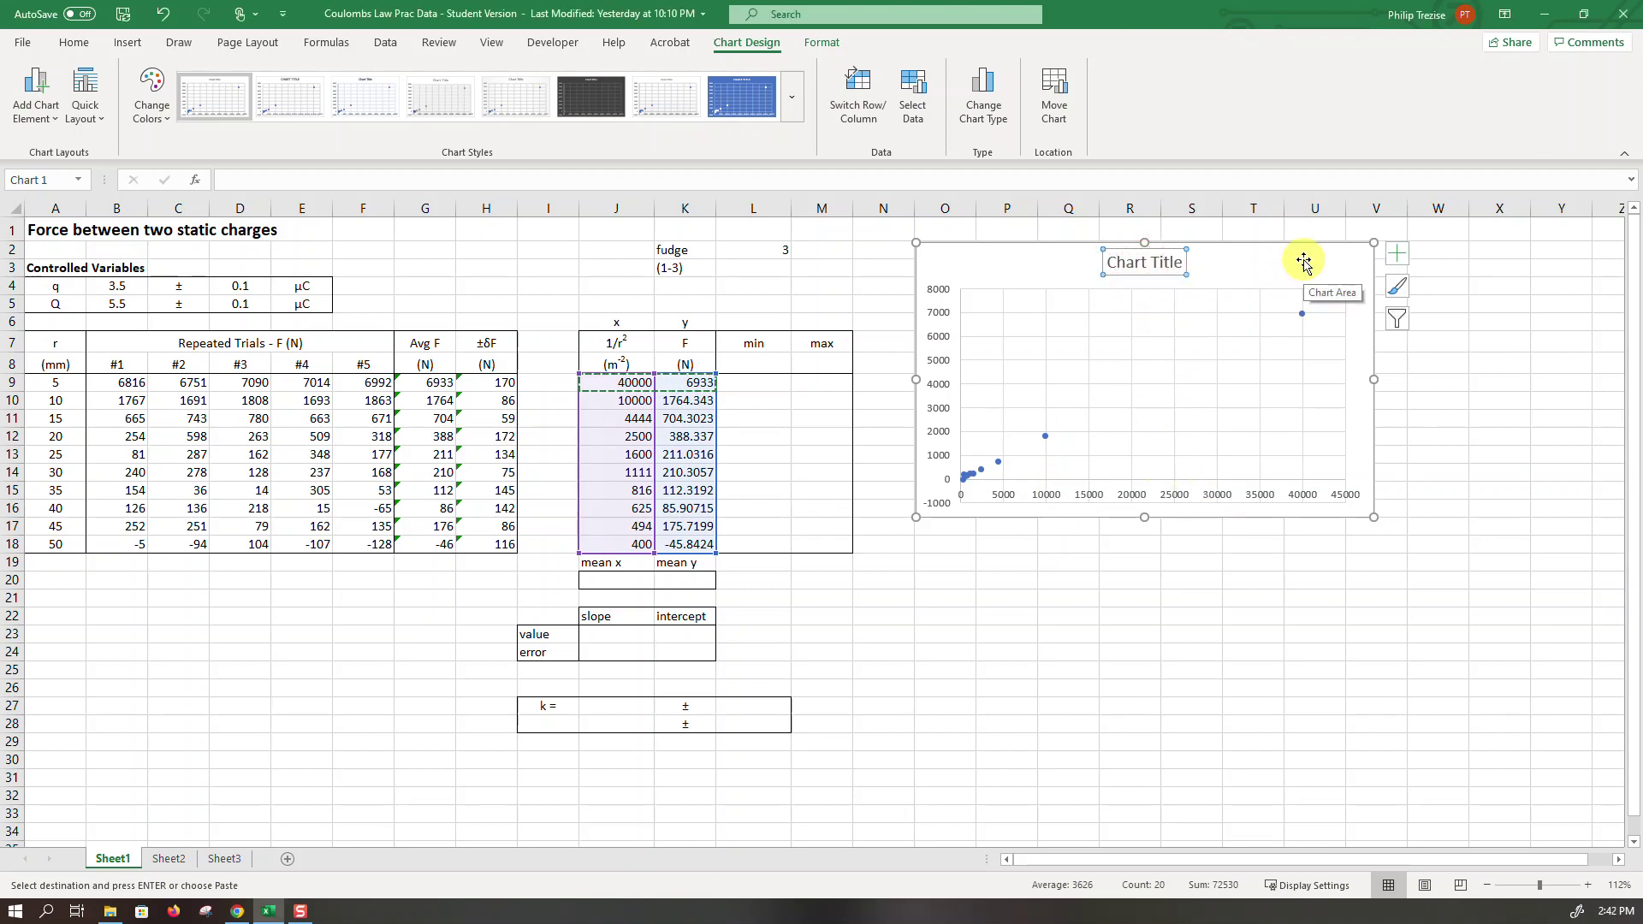
{"action": "type", "text": "Coulomb's Law"}
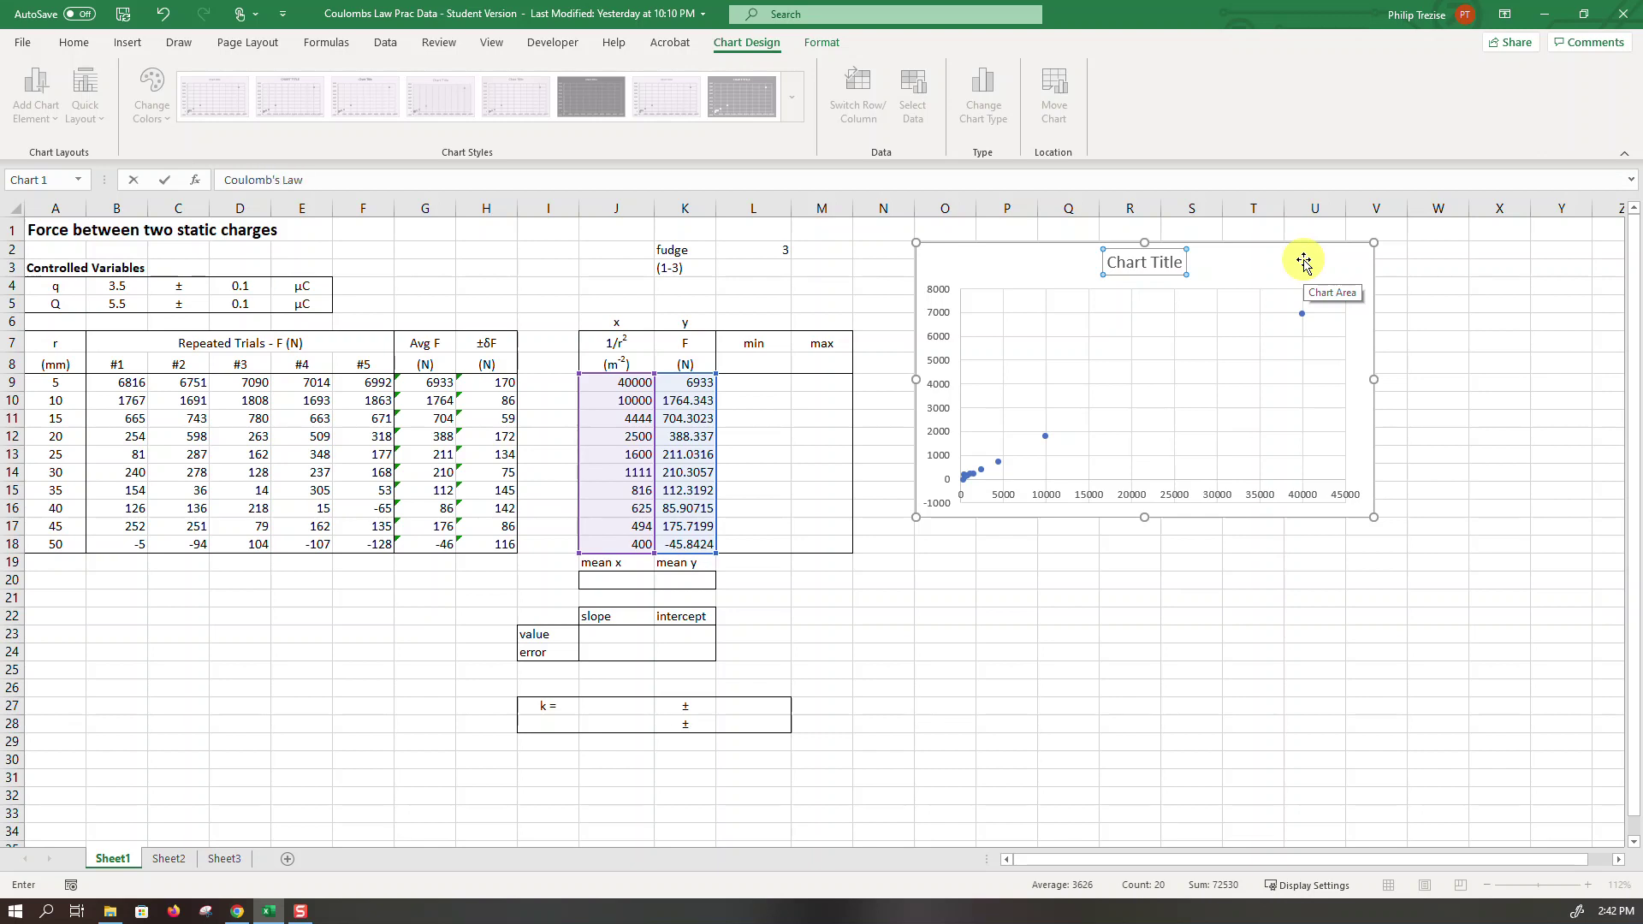
{"action": "key", "text": "Return"}
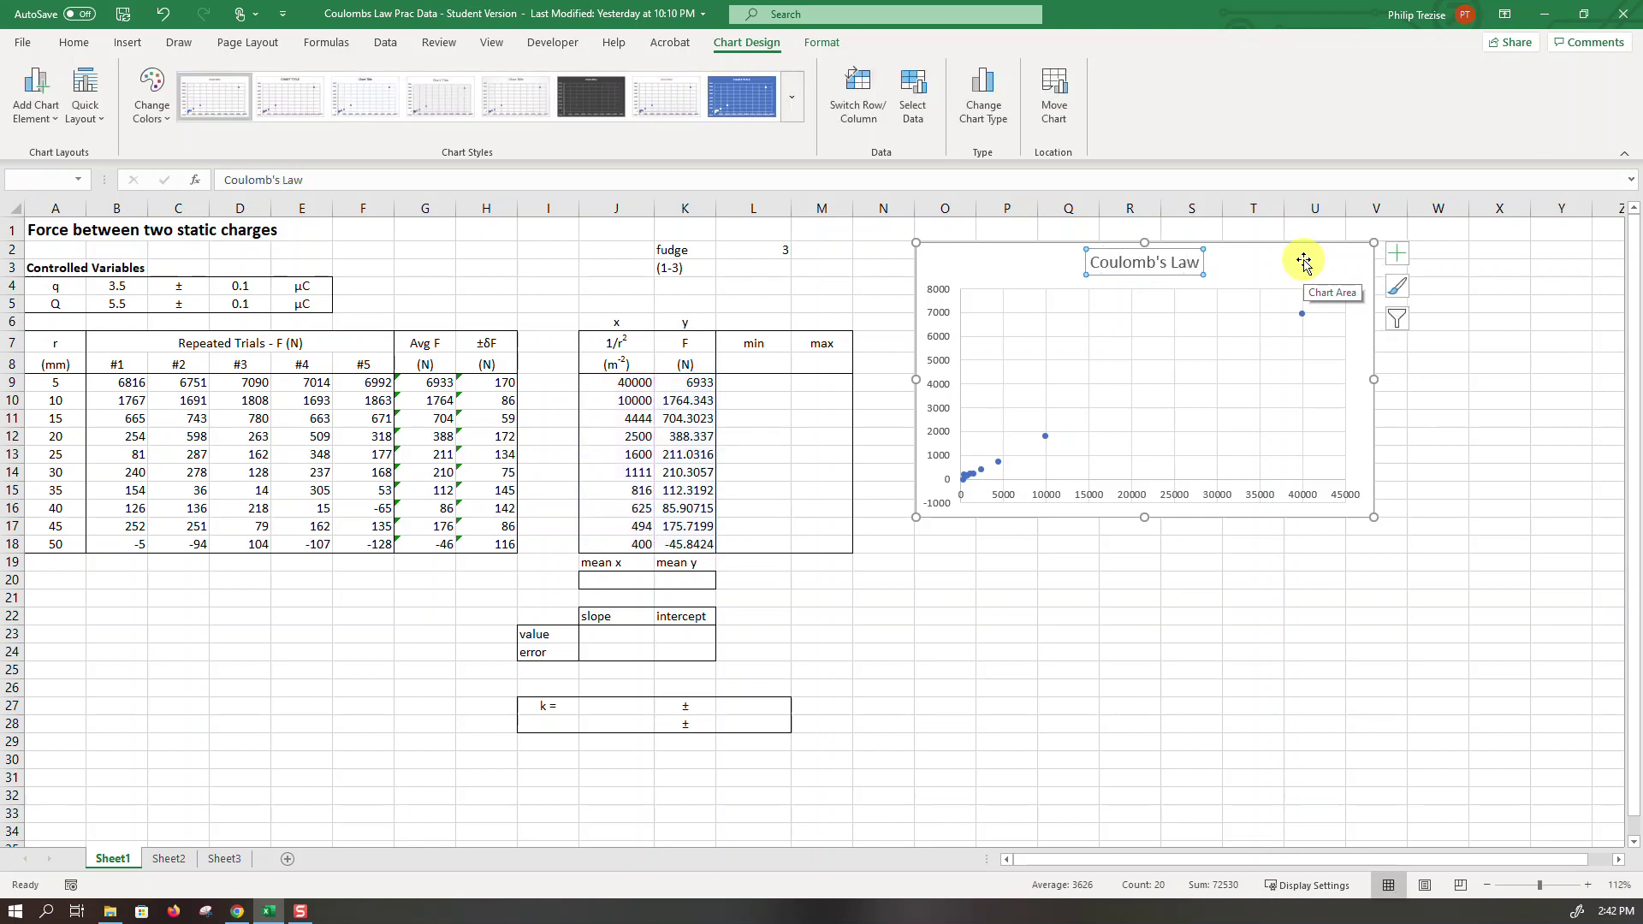
Add axis titles to the chart and label the vertical axis 'Force (N)'.
{"action": "left_click", "coordinate": [1396, 255]}
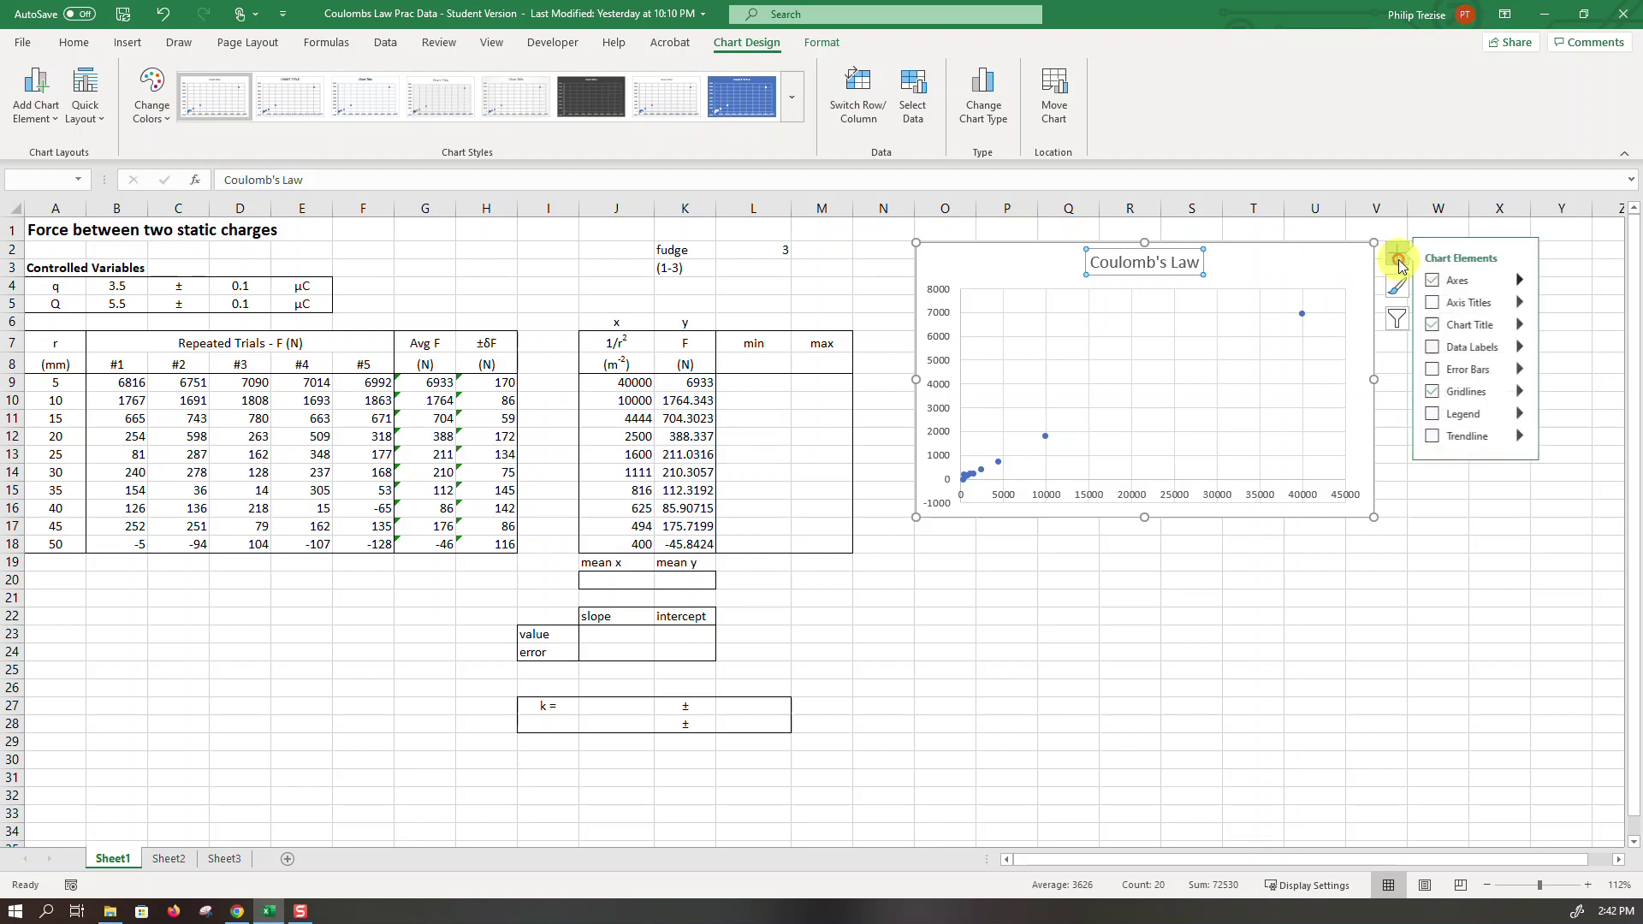
{"action": "left_click", "coordinate": [1439, 303]}
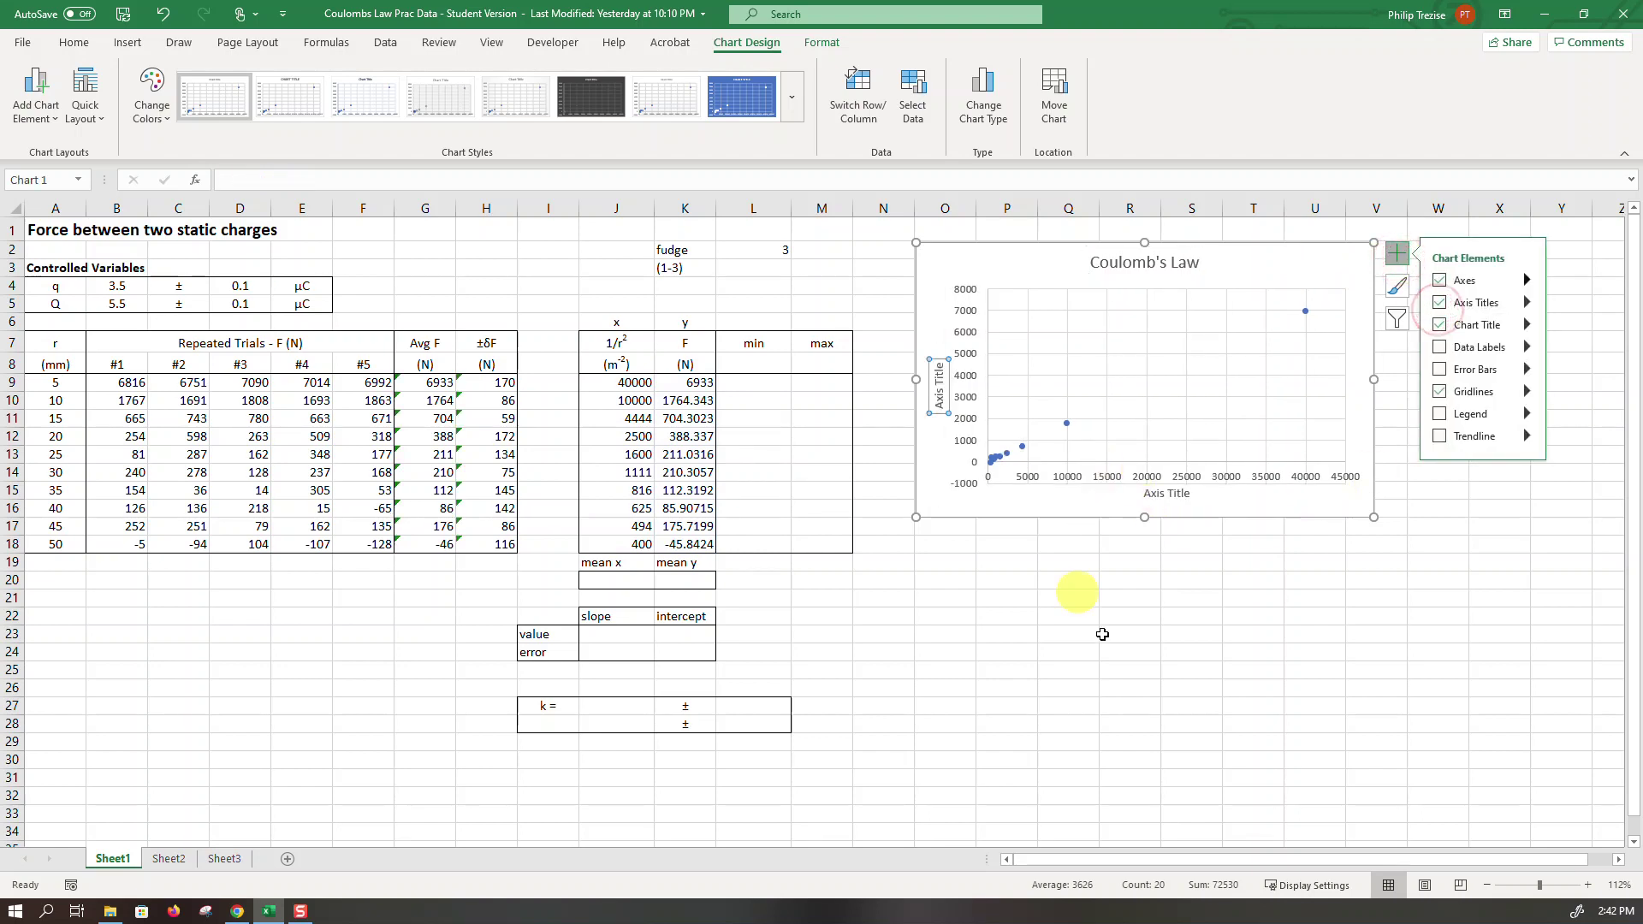
{"action": "type", "text": "Force (N"}
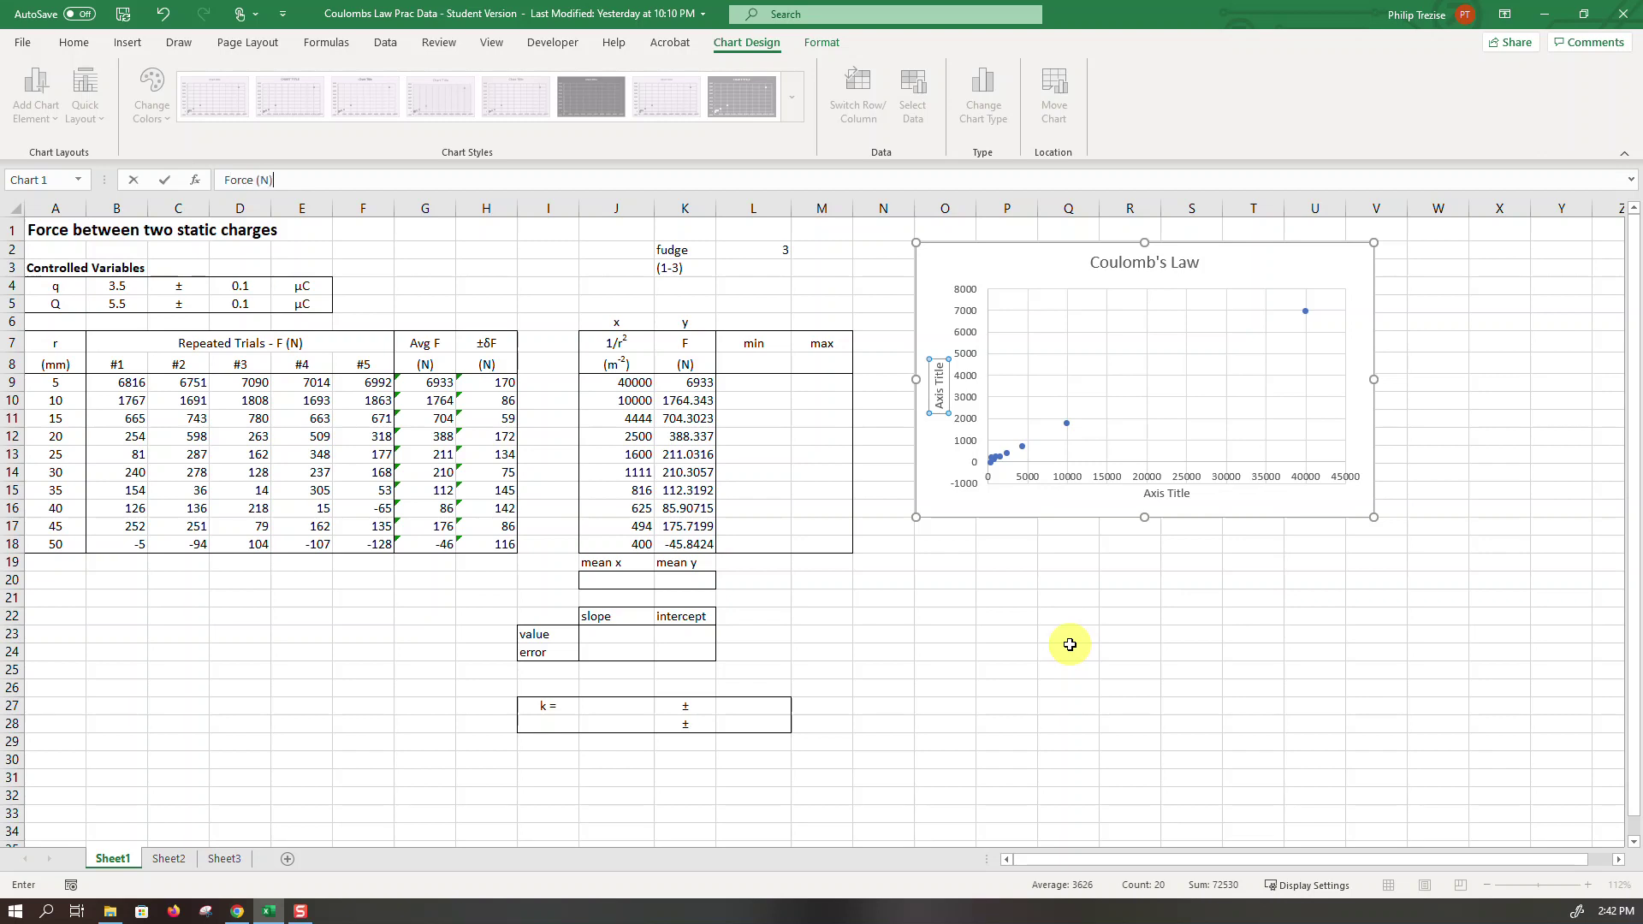
{"action": "key", "text": "Return"}
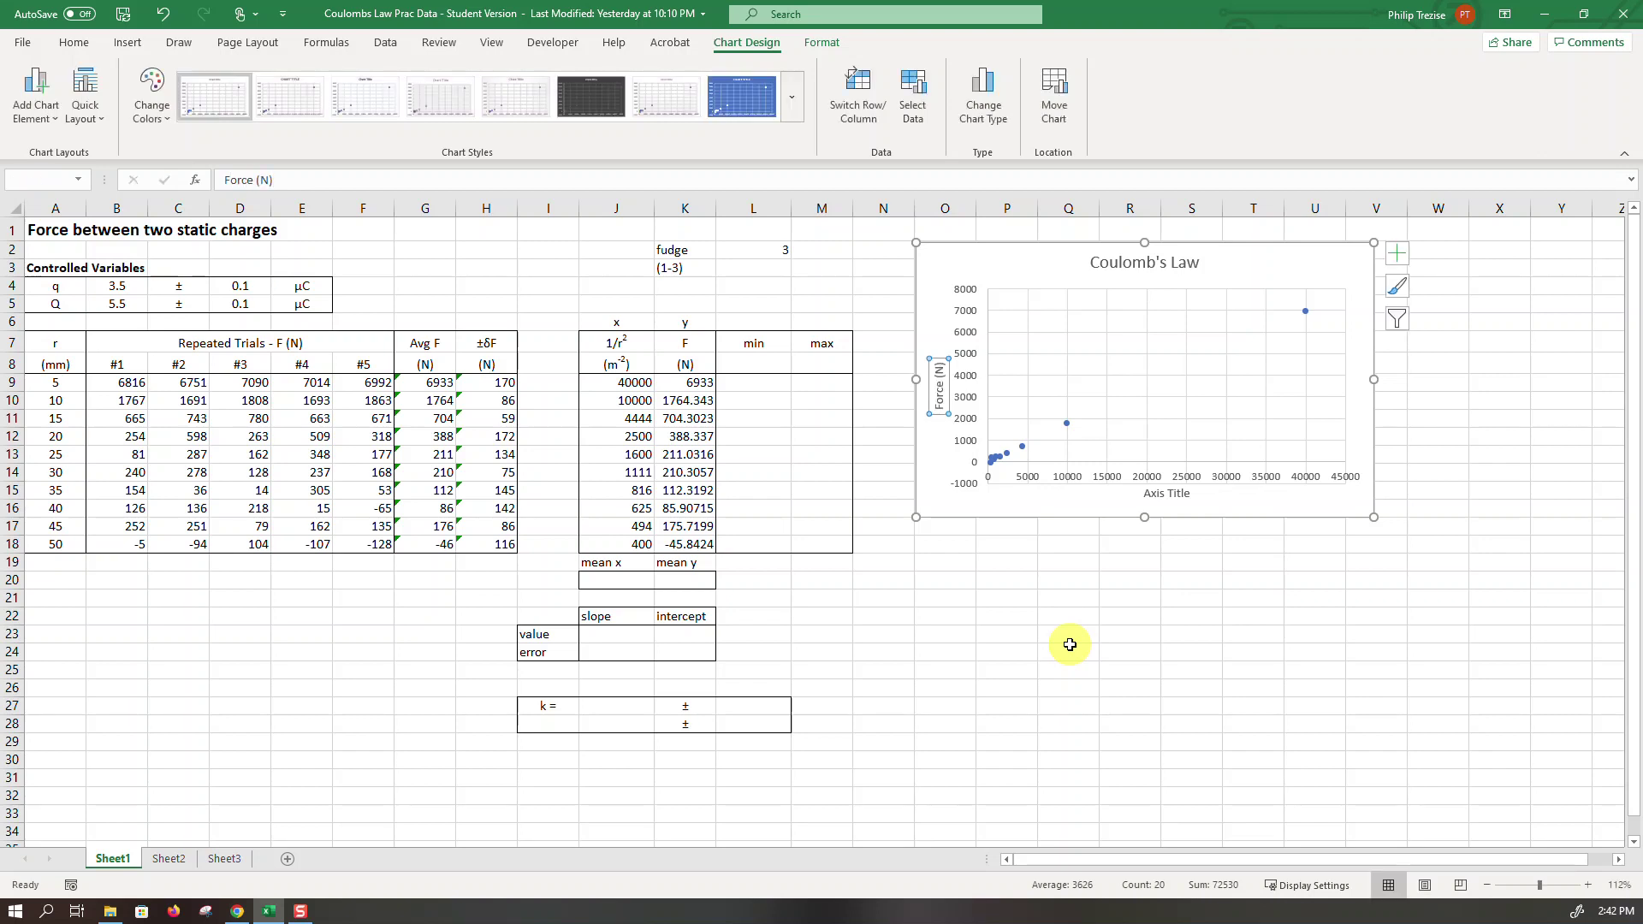
Label the horizontal axis '1/r^2 (m^-2)' and nudge it slightly into place.
{"action": "left_click", "coordinate": [1181, 501]}
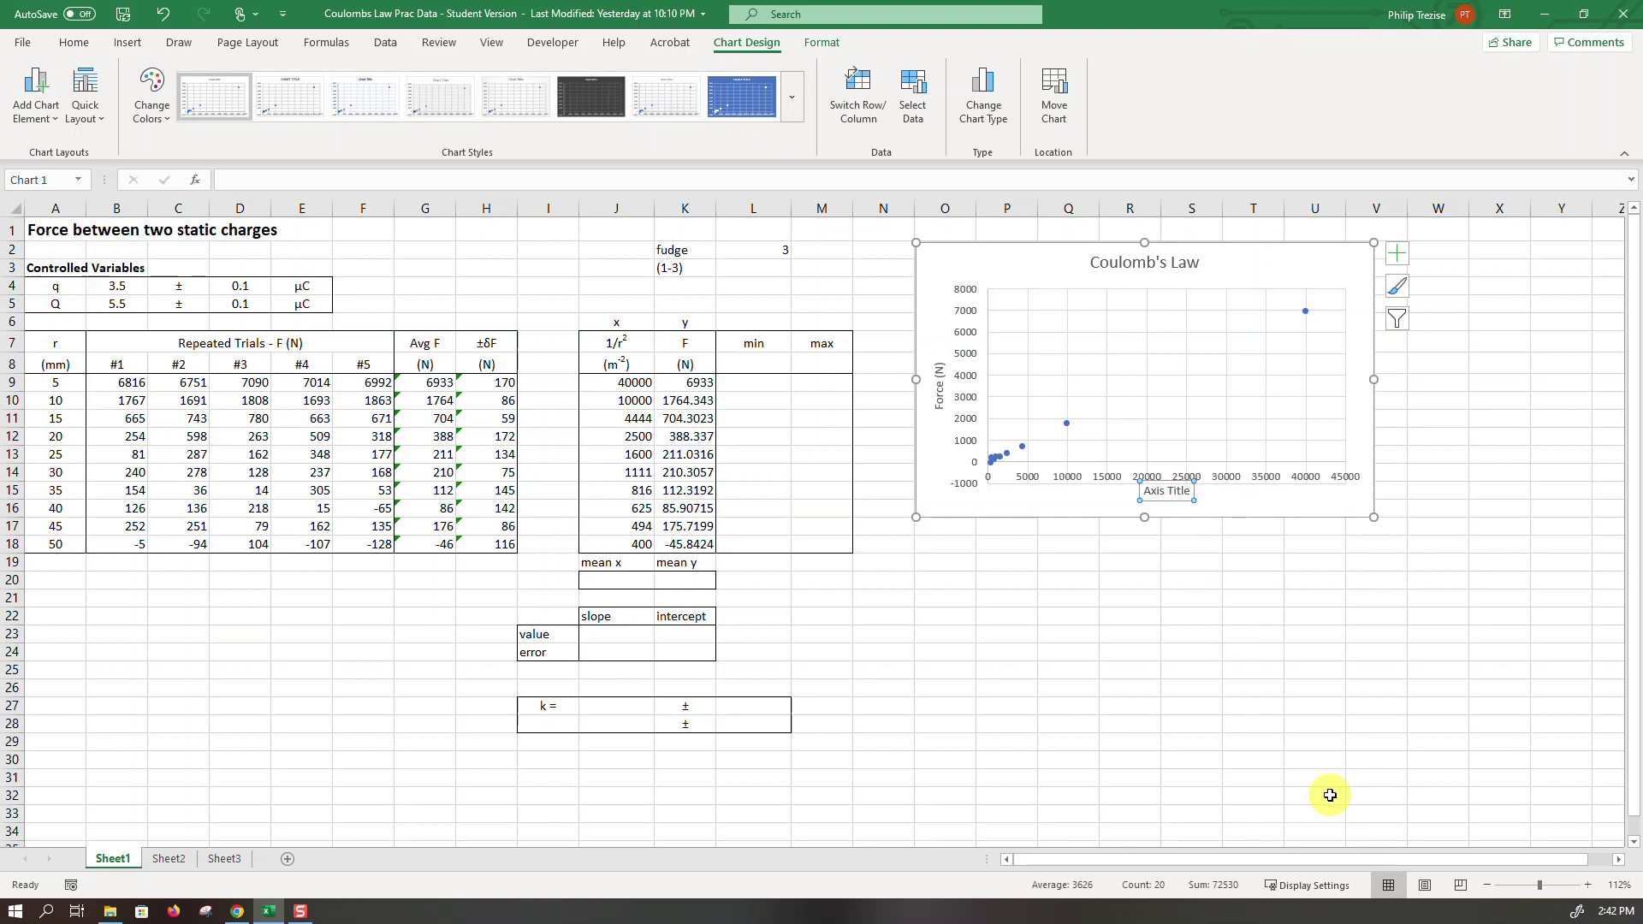
{"action": "type", "text": "1/r^2 (m^-2"}
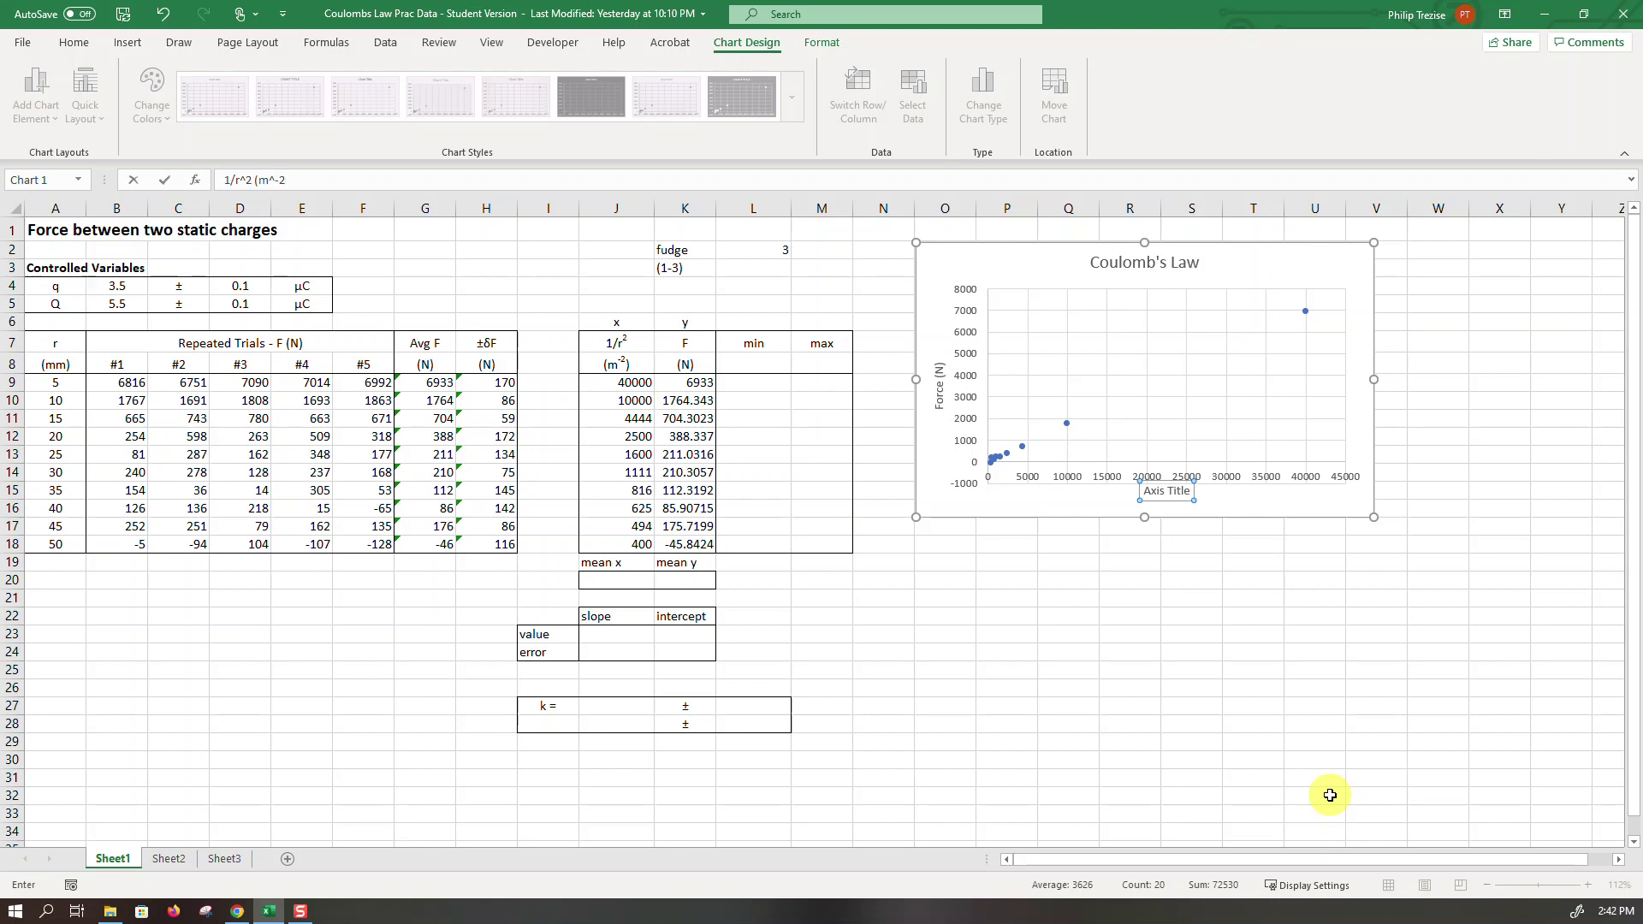
{"action": "key", "text": "Return"}
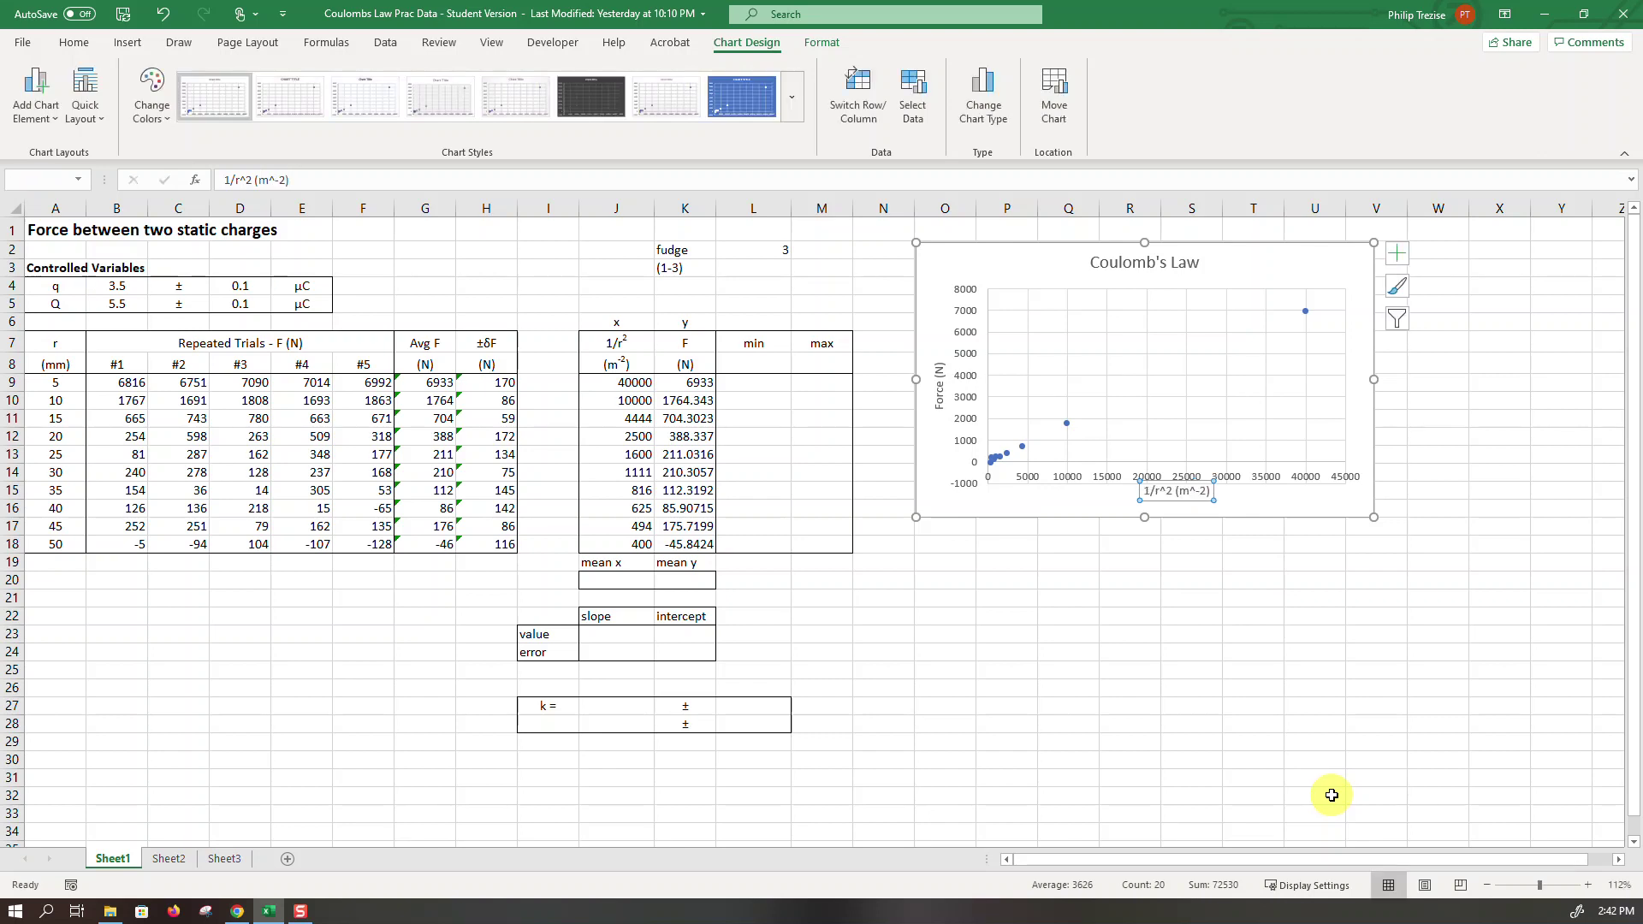
{"action": "left_click_drag", "start_coordinate": [1178, 501], "coordinate": [1172, 507]}
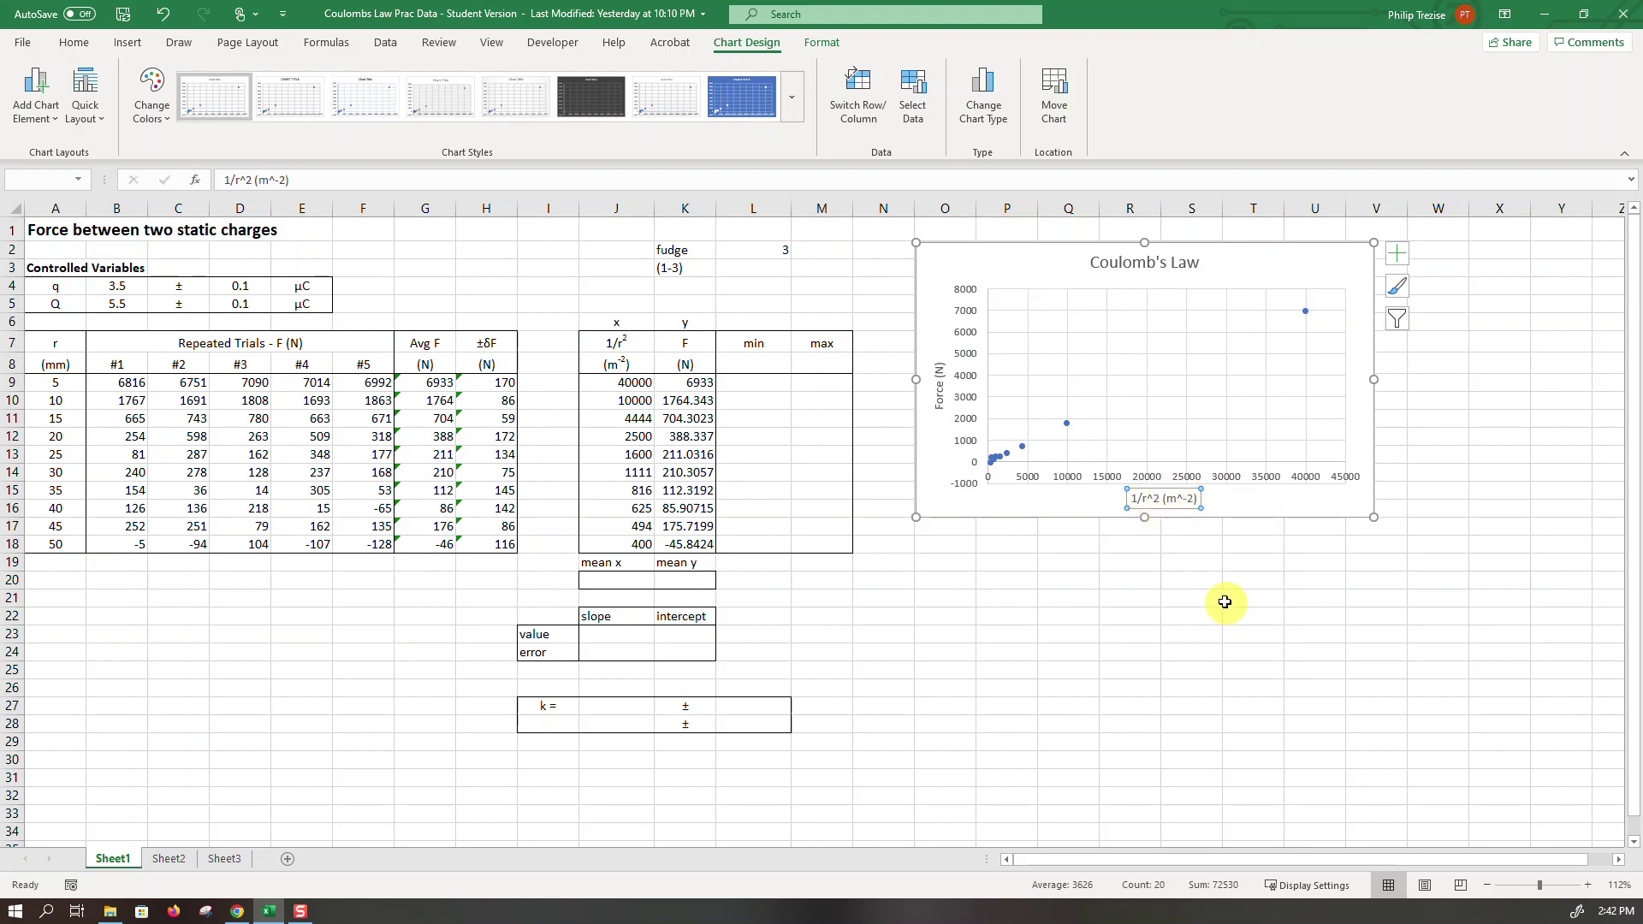
{"action": "left_click", "coordinate": [1209, 581]}
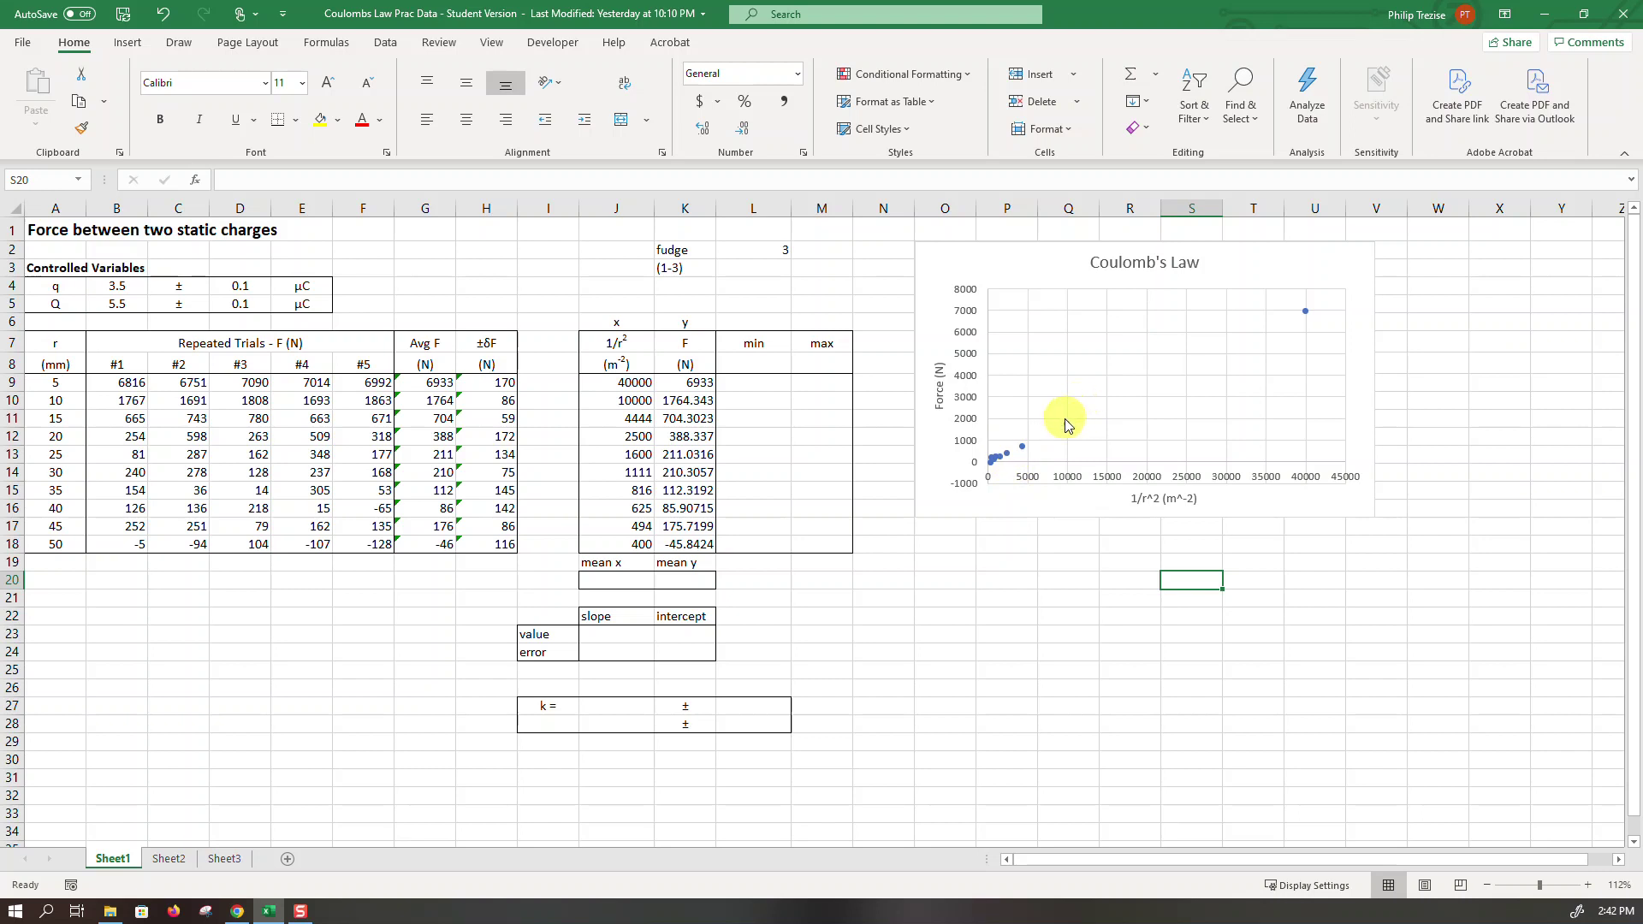
Select the chart's Series 1 data points and show the chart Format tools.
{"action": "left_click", "coordinate": [1022, 449]}
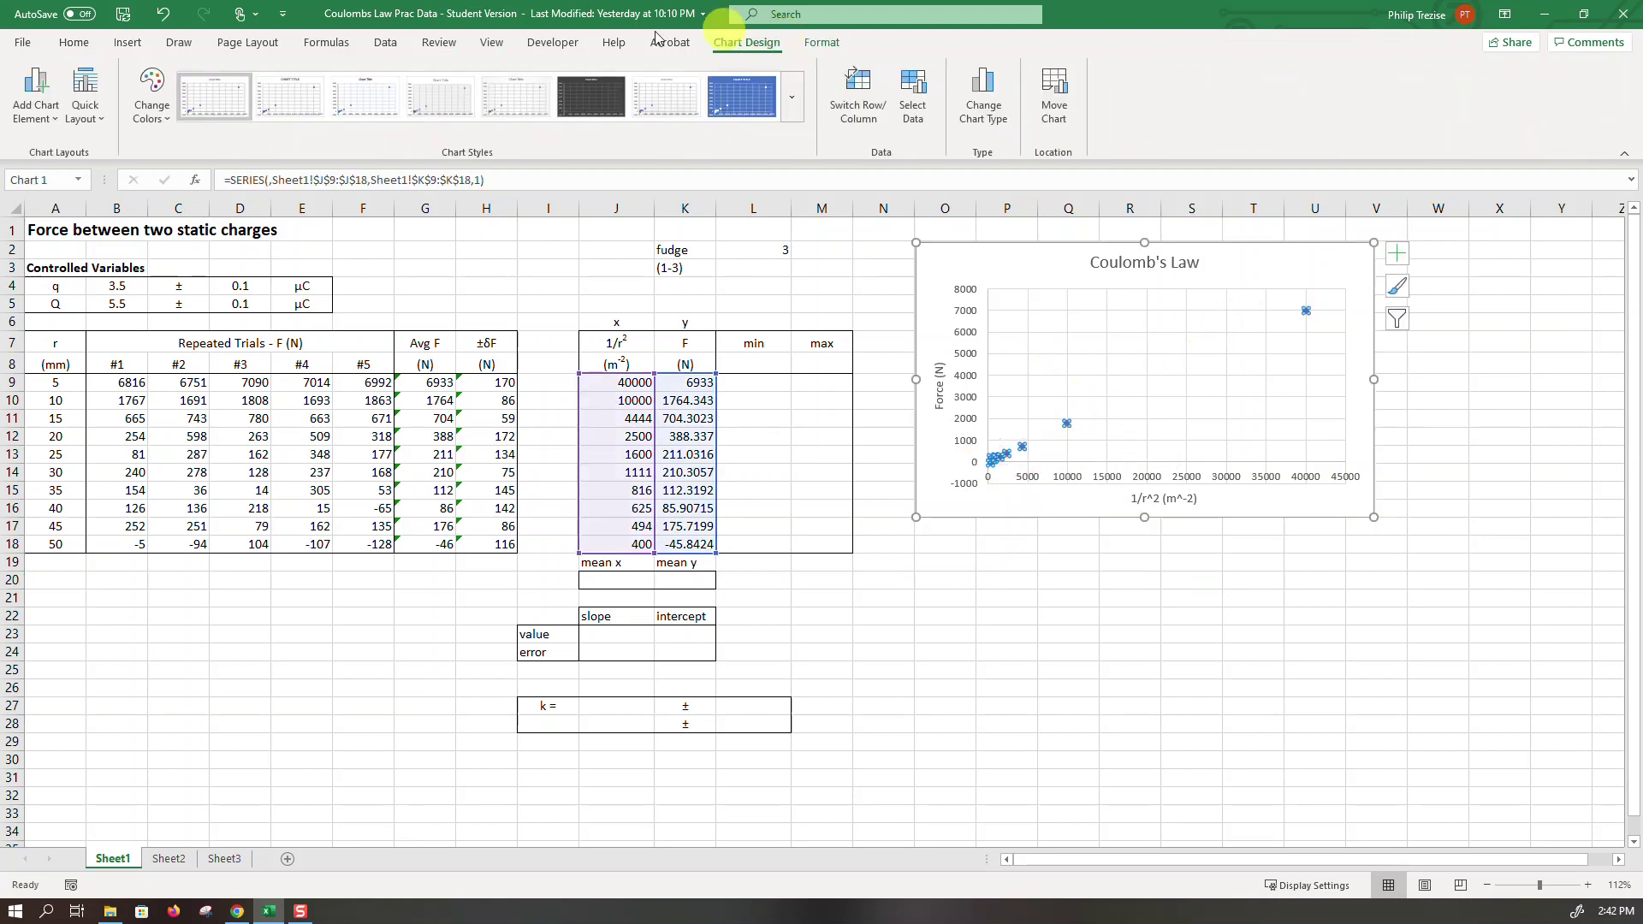
{"action": "left_click", "coordinate": [832, 48]}
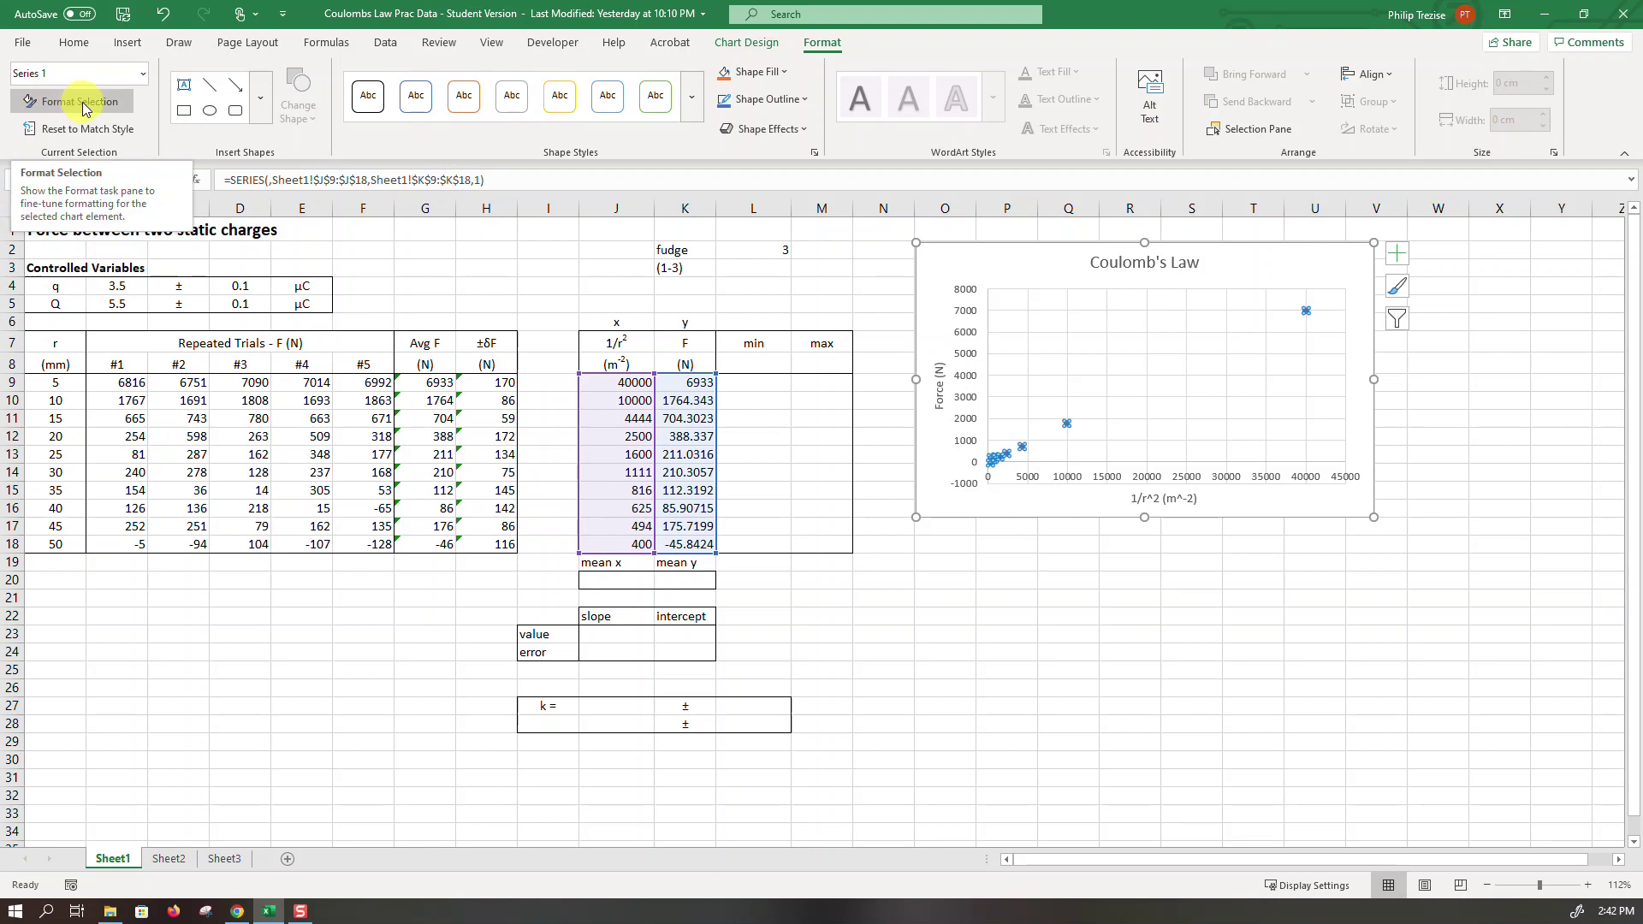
Change the series markers to the built-in X shape.
{"action": "left_click", "coordinate": [79, 104]}
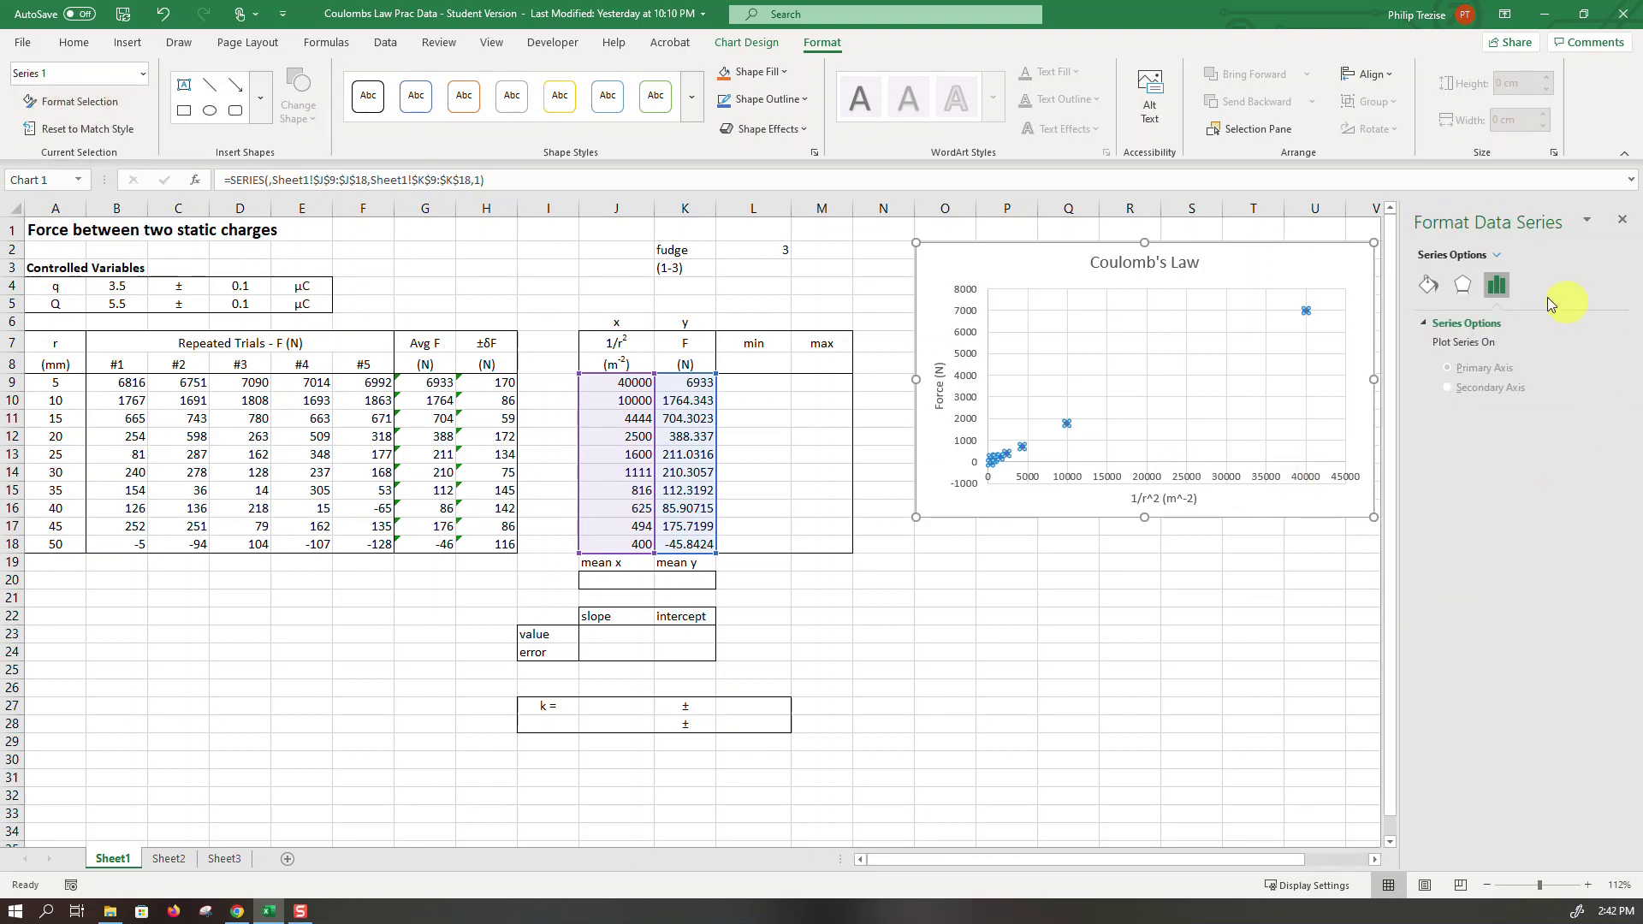
{"action": "left_click", "coordinate": [1427, 290]}
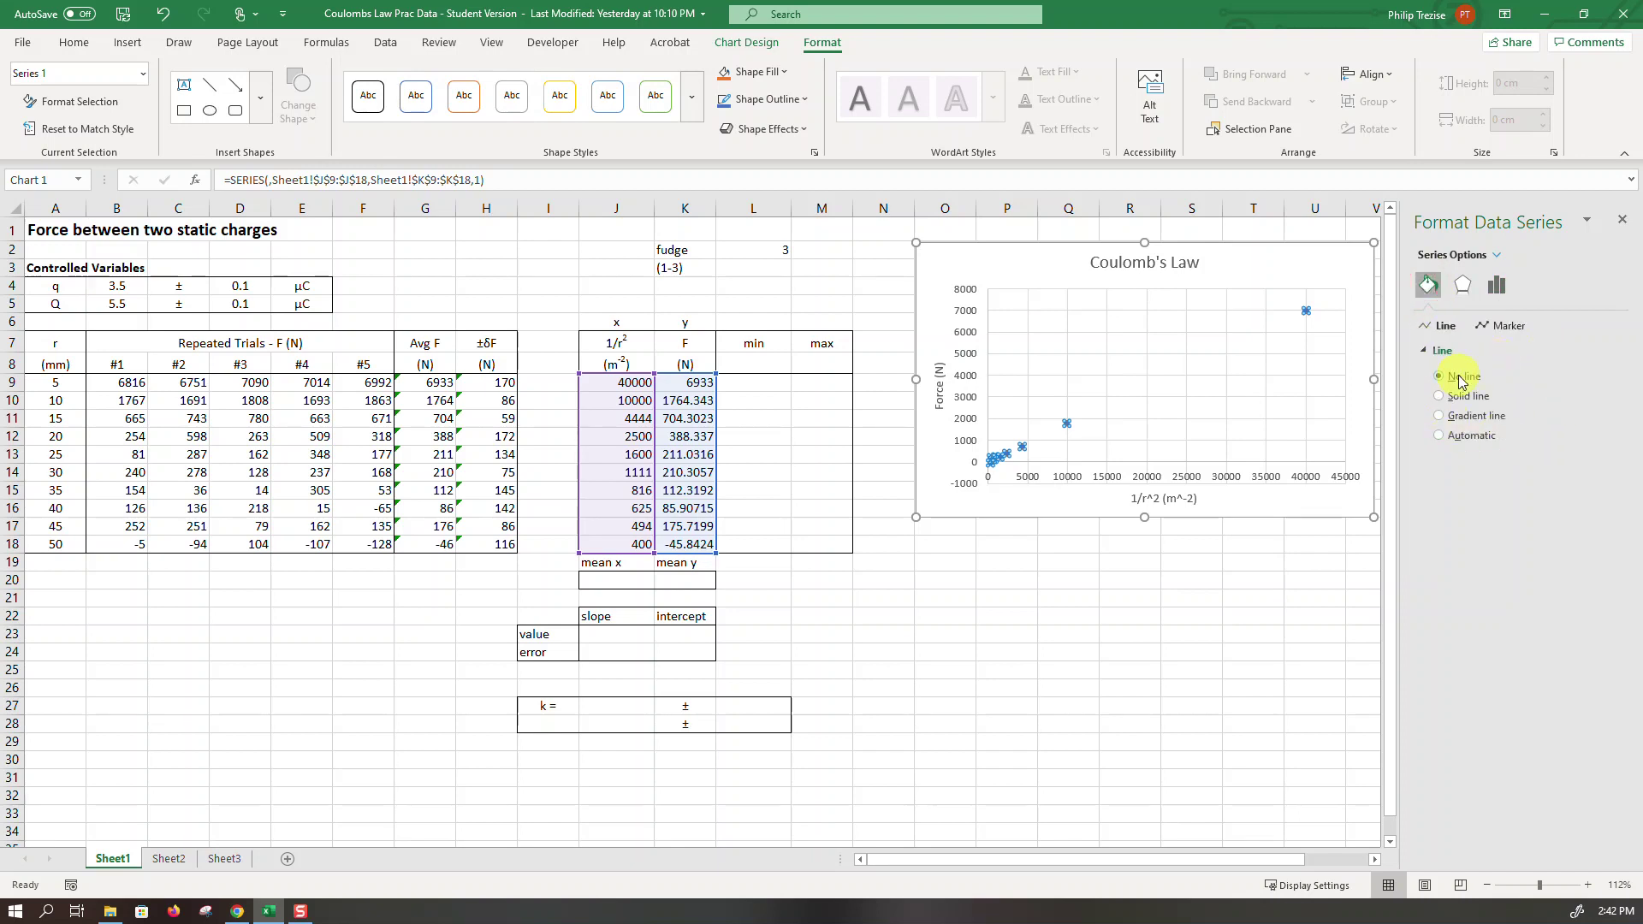
{"action": "left_click", "coordinate": [1509, 328]}
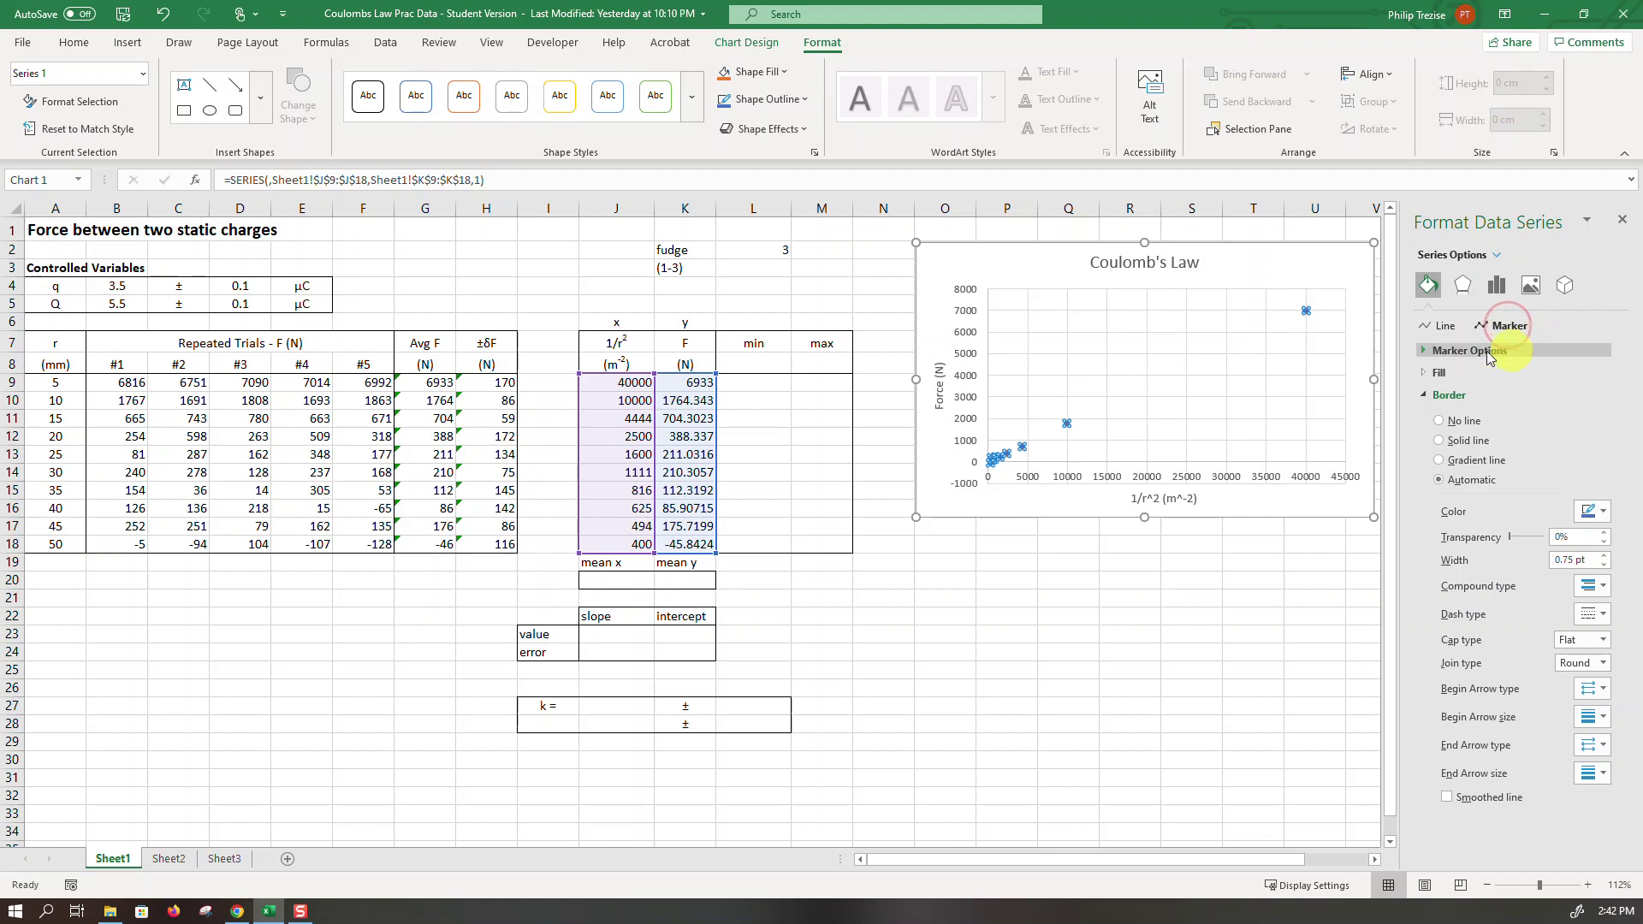
{"action": "left_click", "coordinate": [1425, 352]}
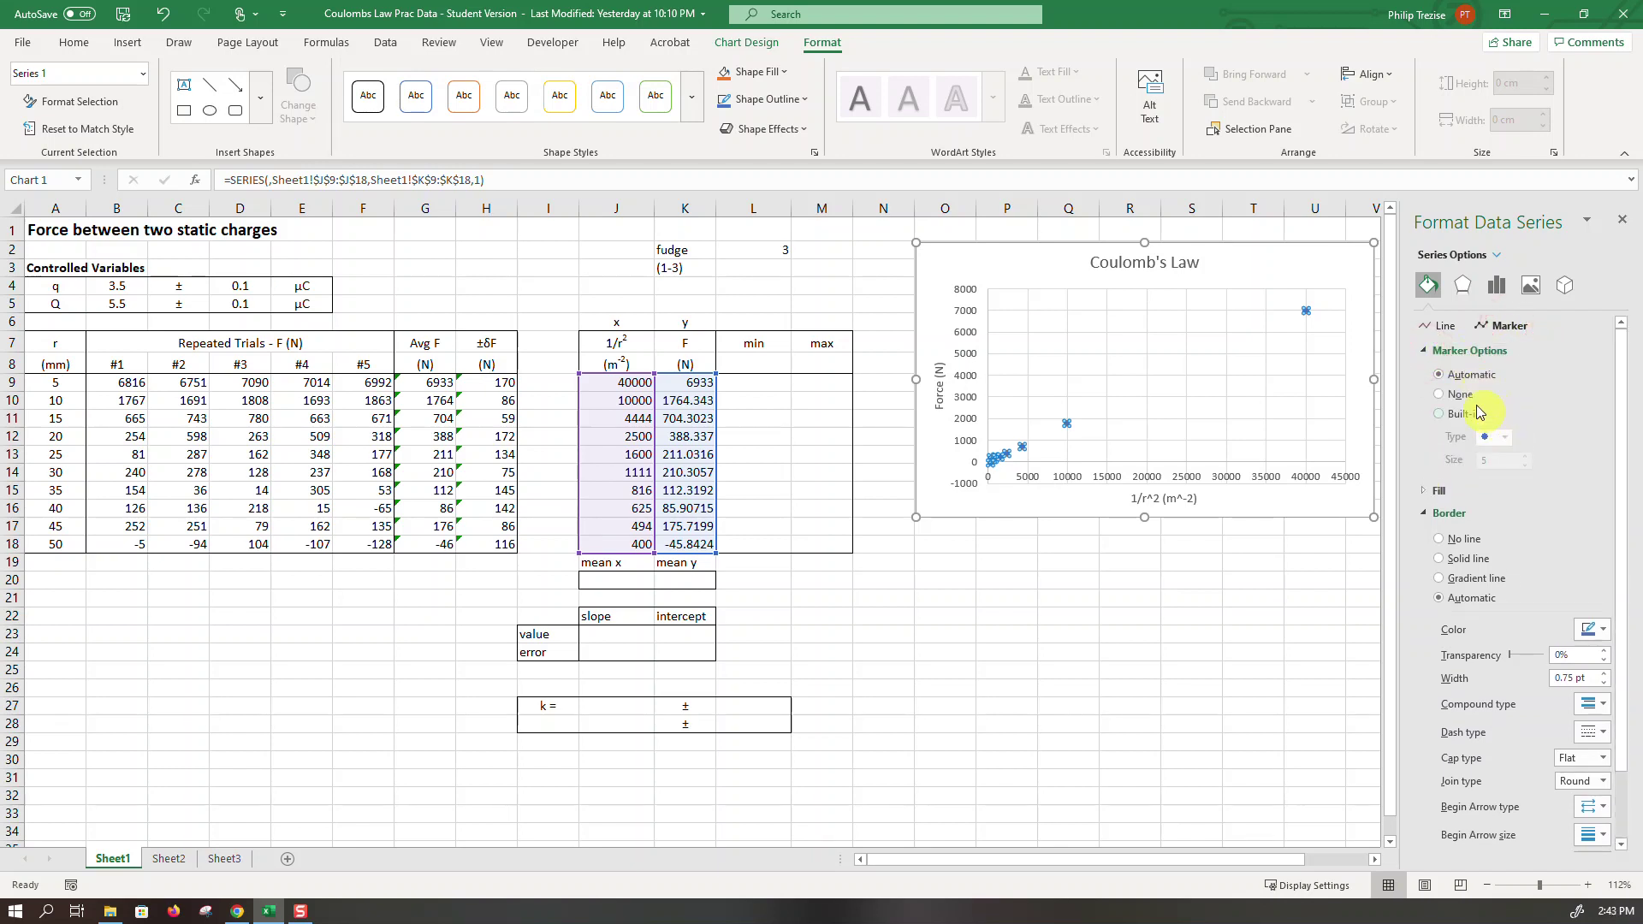
{"action": "left_click", "coordinate": [1443, 414]}
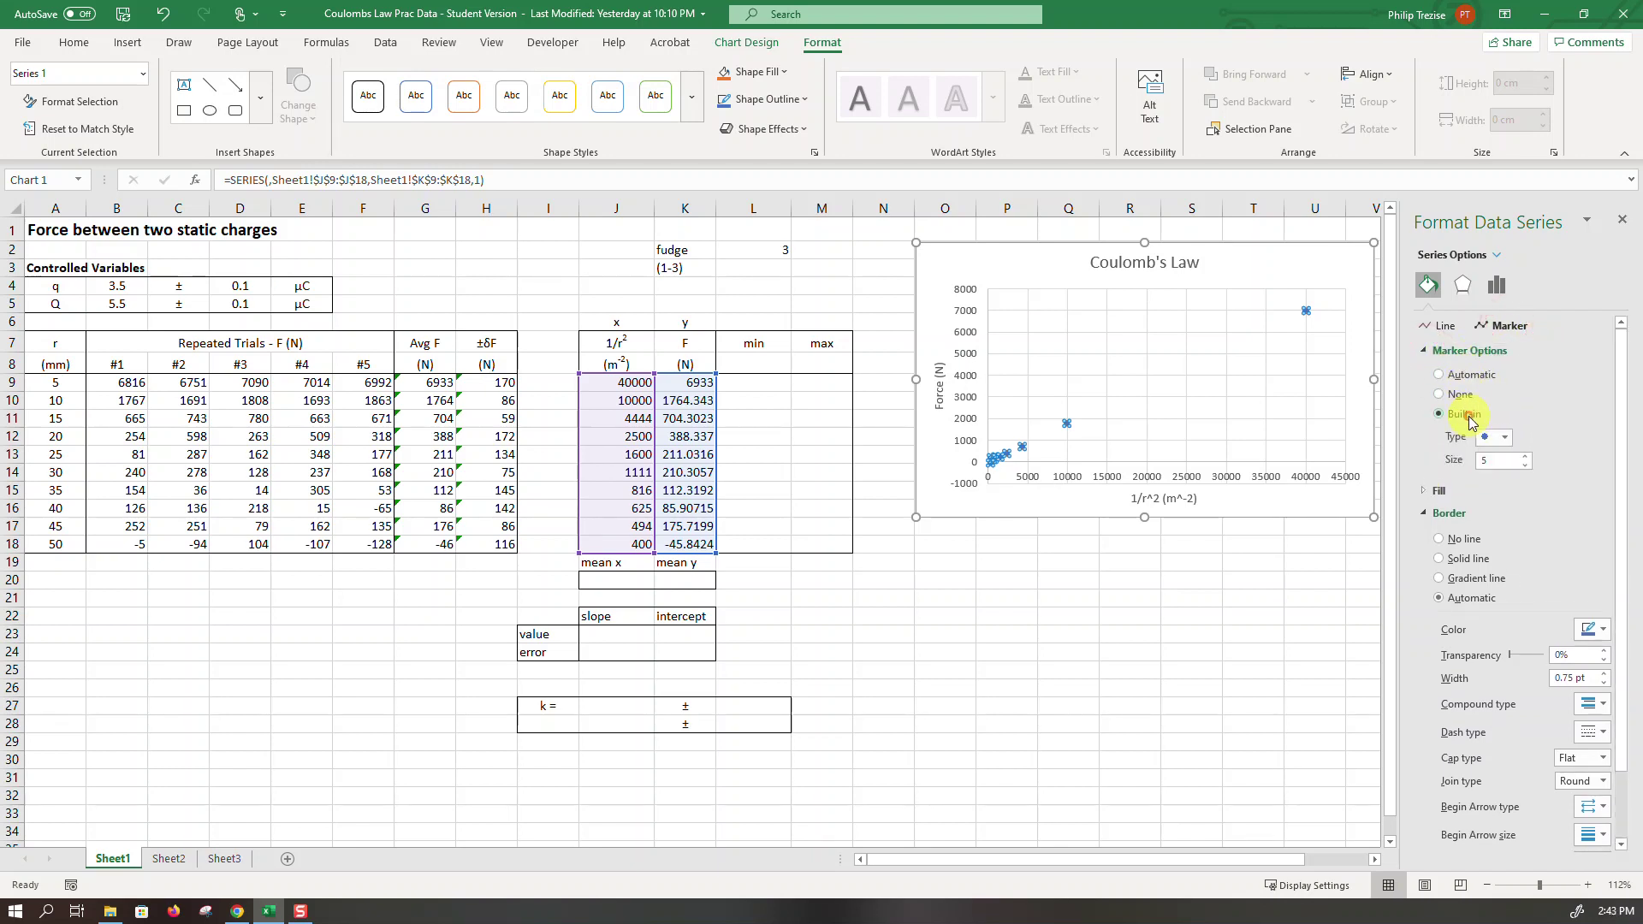
{"action": "left_click", "coordinate": [1504, 437]}
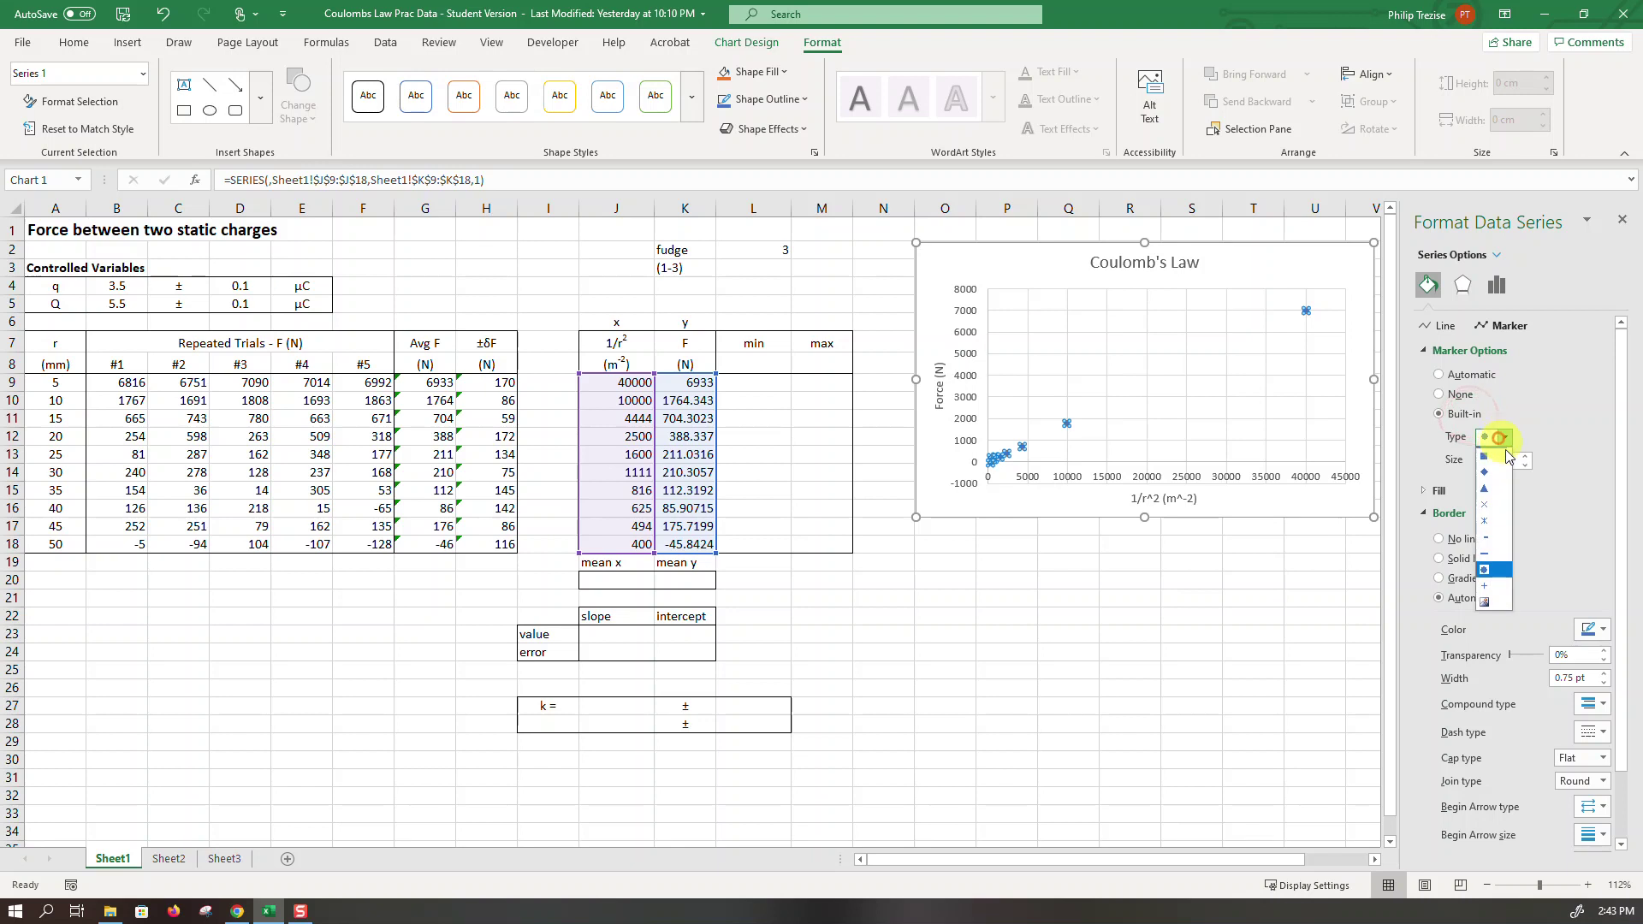
{"action": "left_click", "coordinate": [1506, 504]}
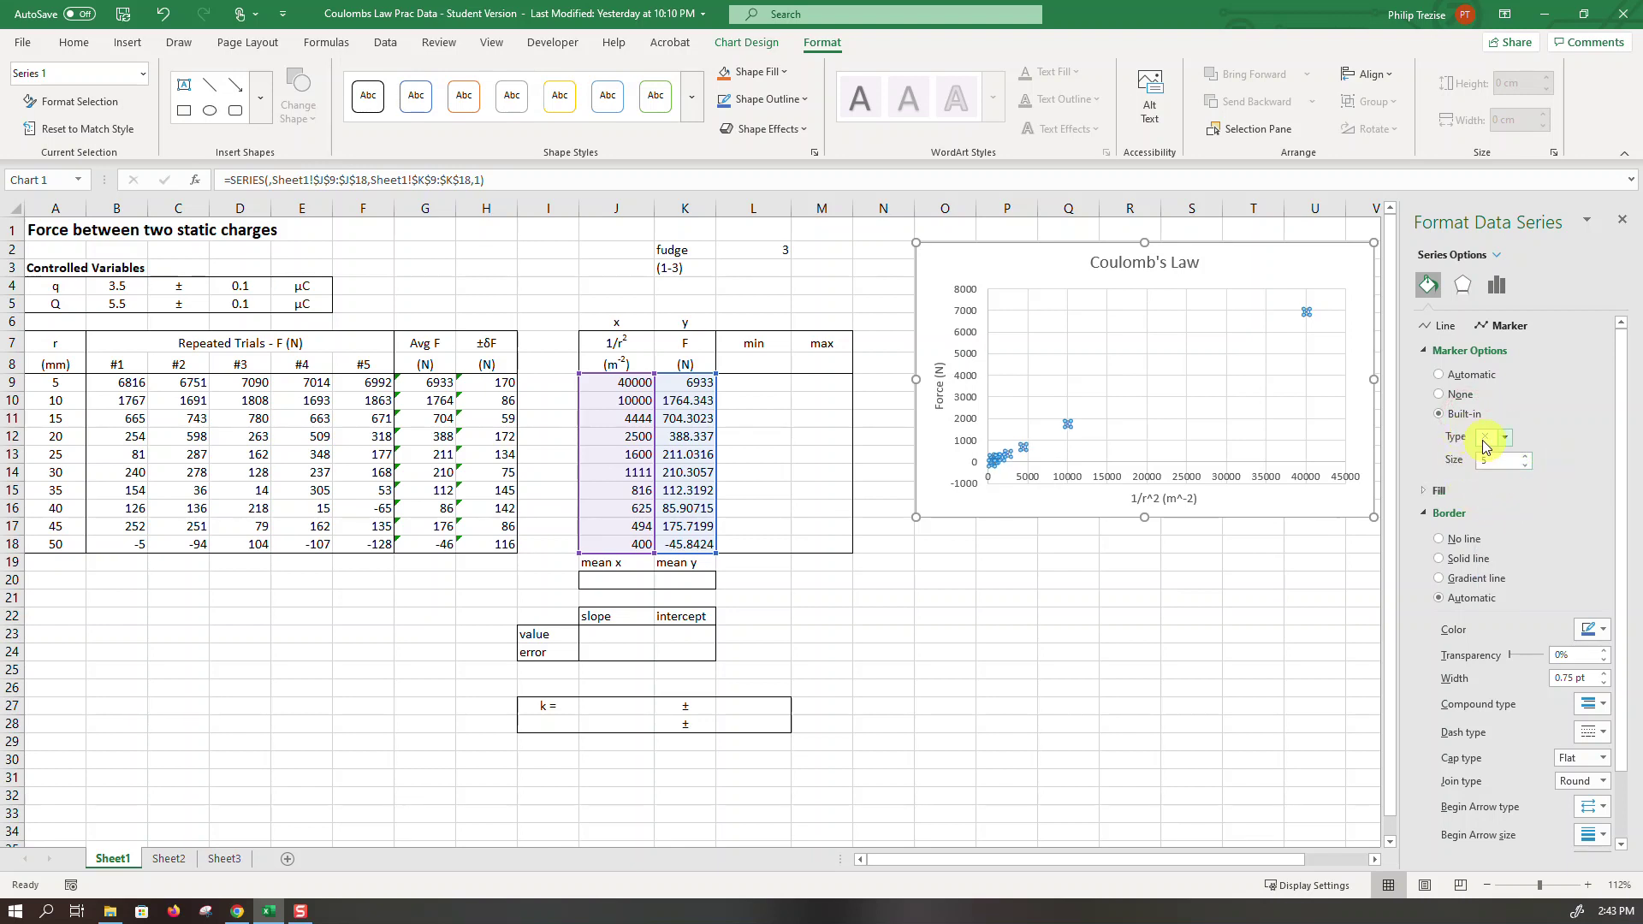
{"action": "left_click", "coordinate": [1626, 227]}
{"action": "left_click", "coordinate": [1165, 629]}
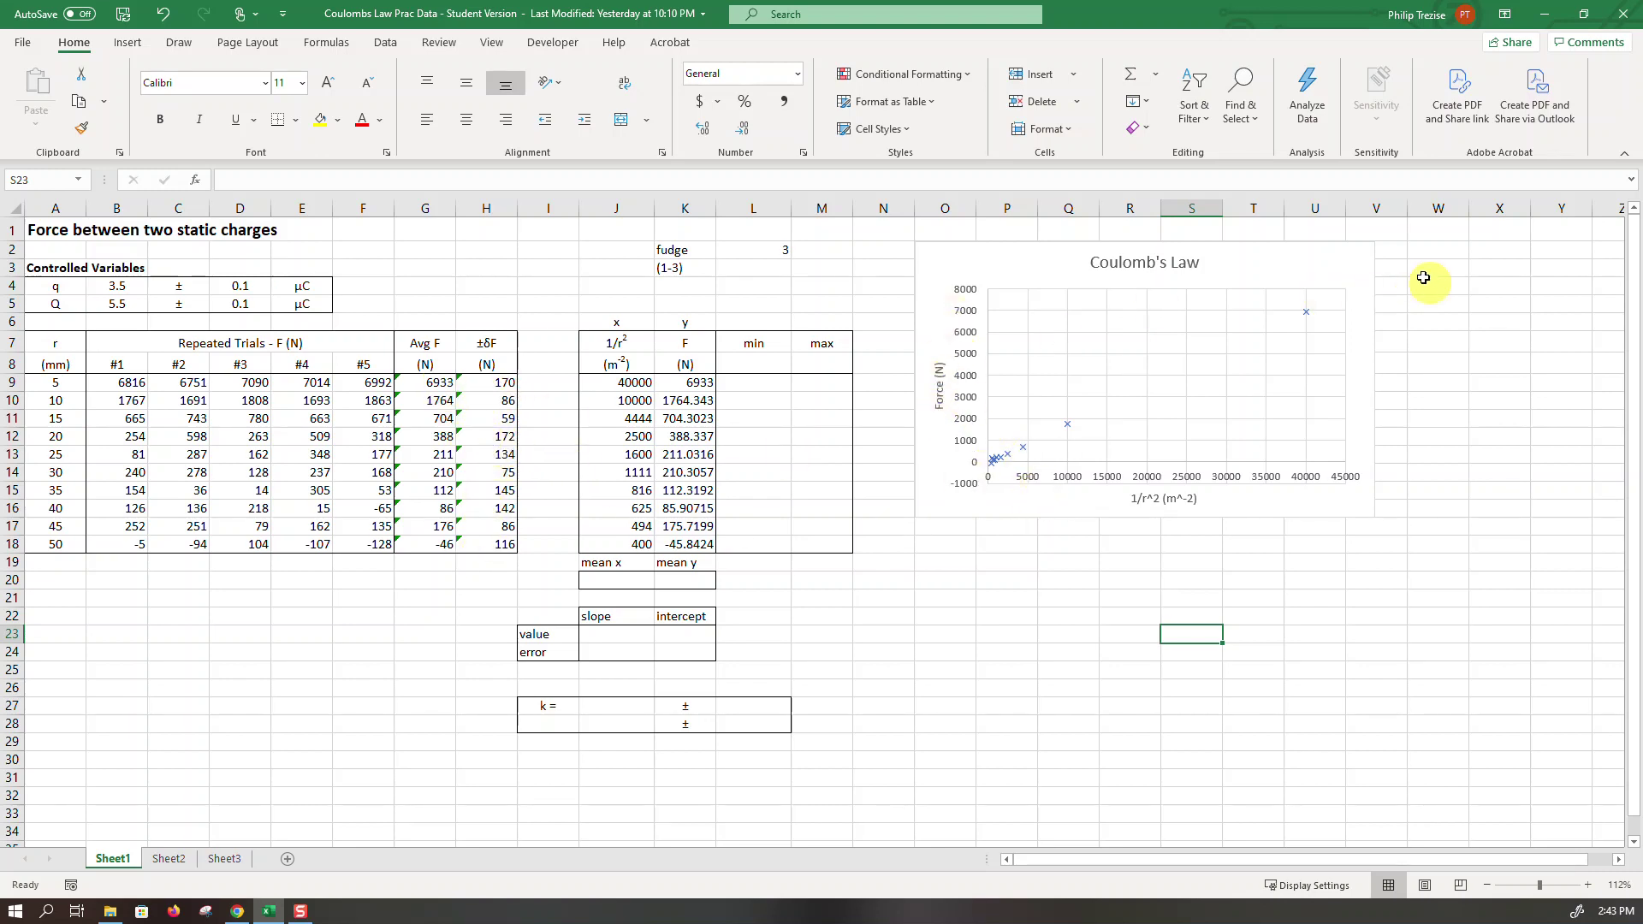
Add custom error bars using H9:H18 for both positive and negative values.
{"action": "left_click", "coordinate": [1344, 254]}
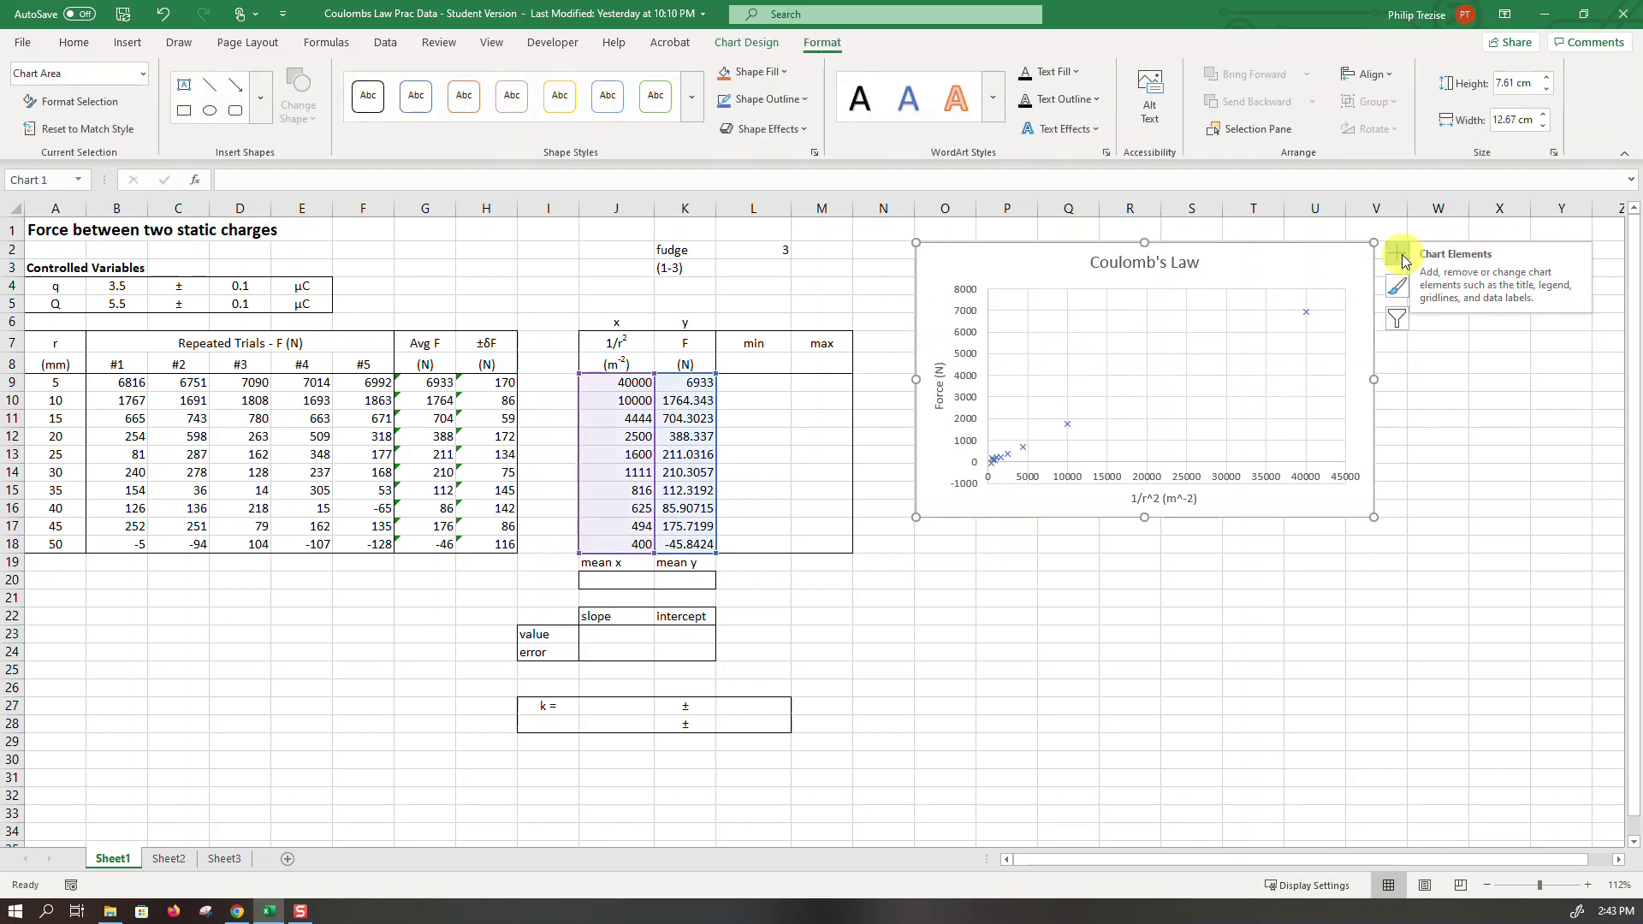
{"action": "left_click", "coordinate": [1396, 254]}
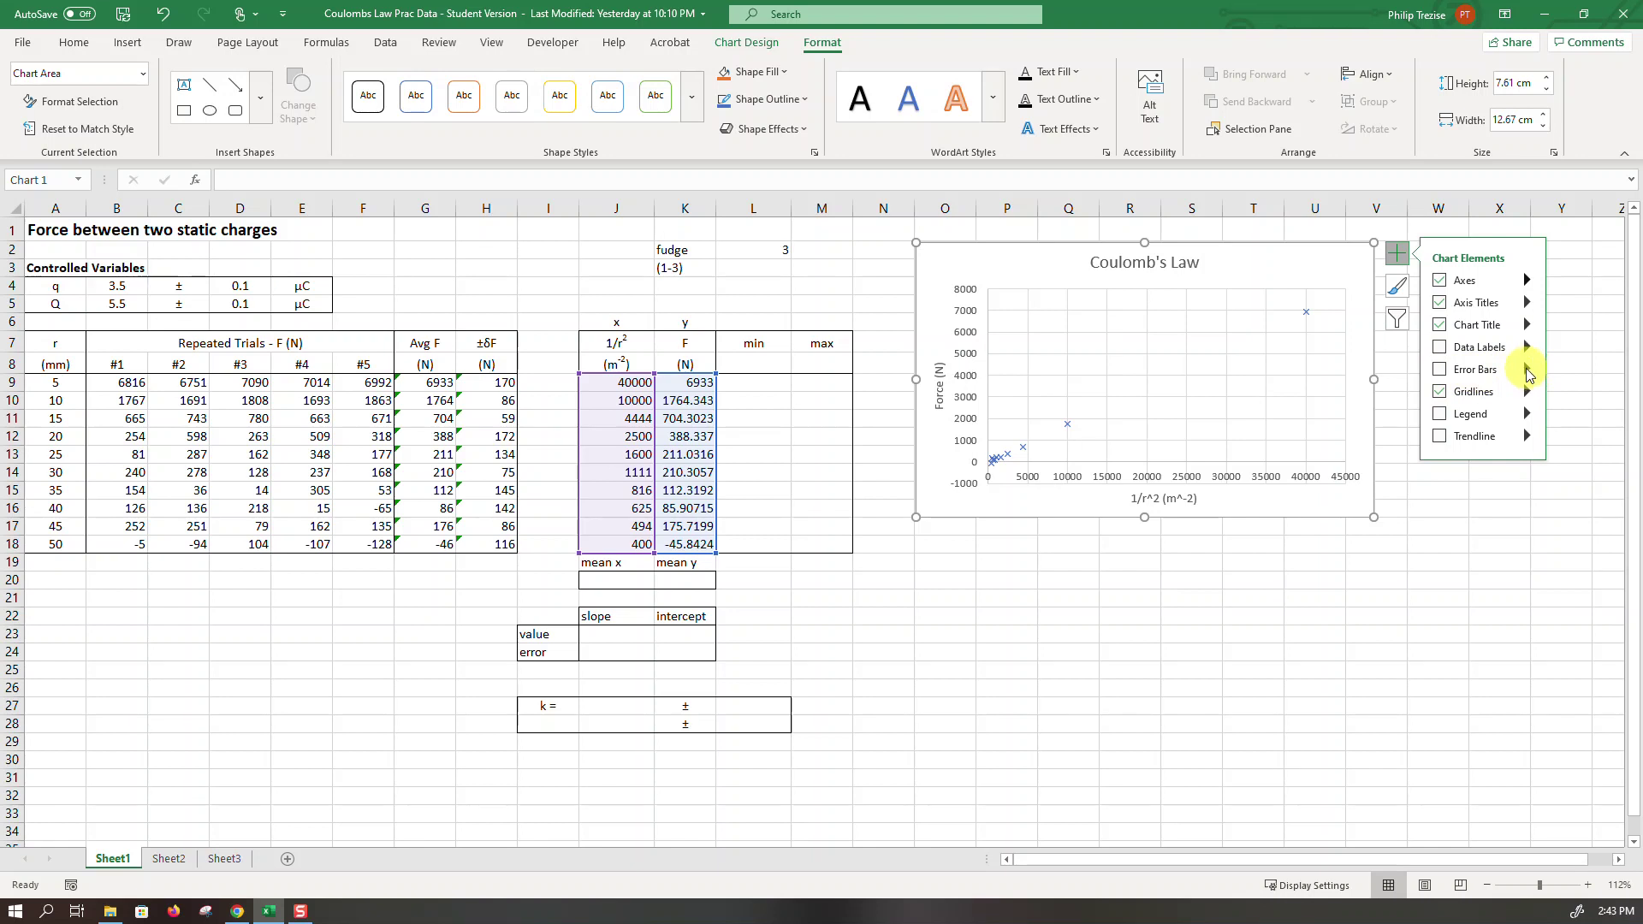
{"action": "left_click", "coordinate": [1529, 373]}
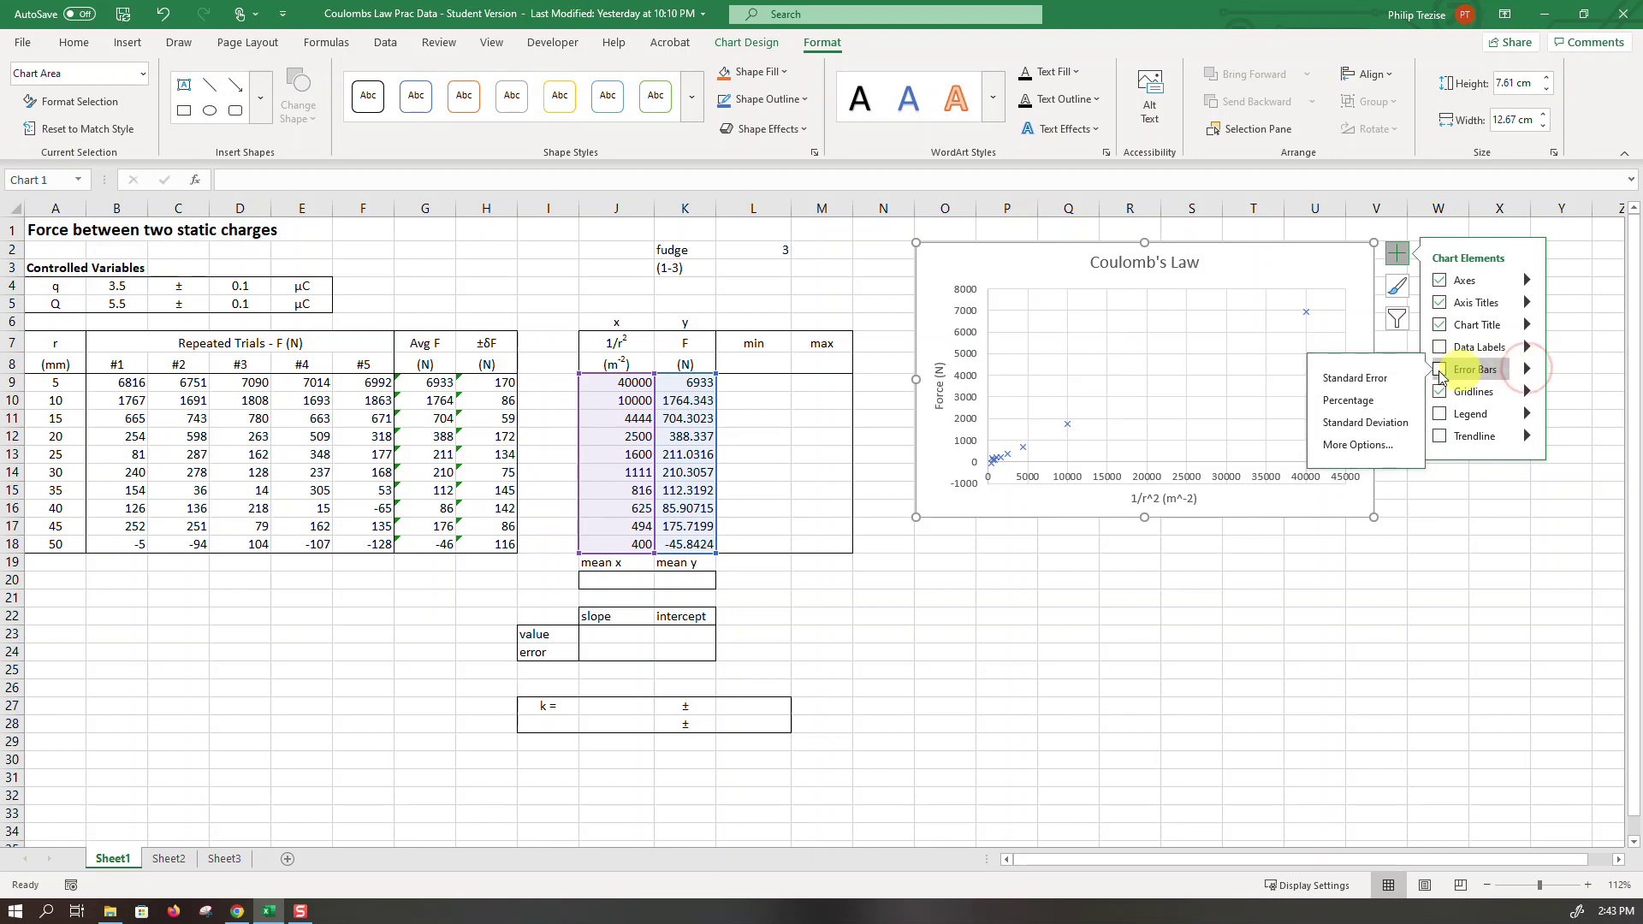
{"action": "left_click", "coordinate": [1384, 446]}
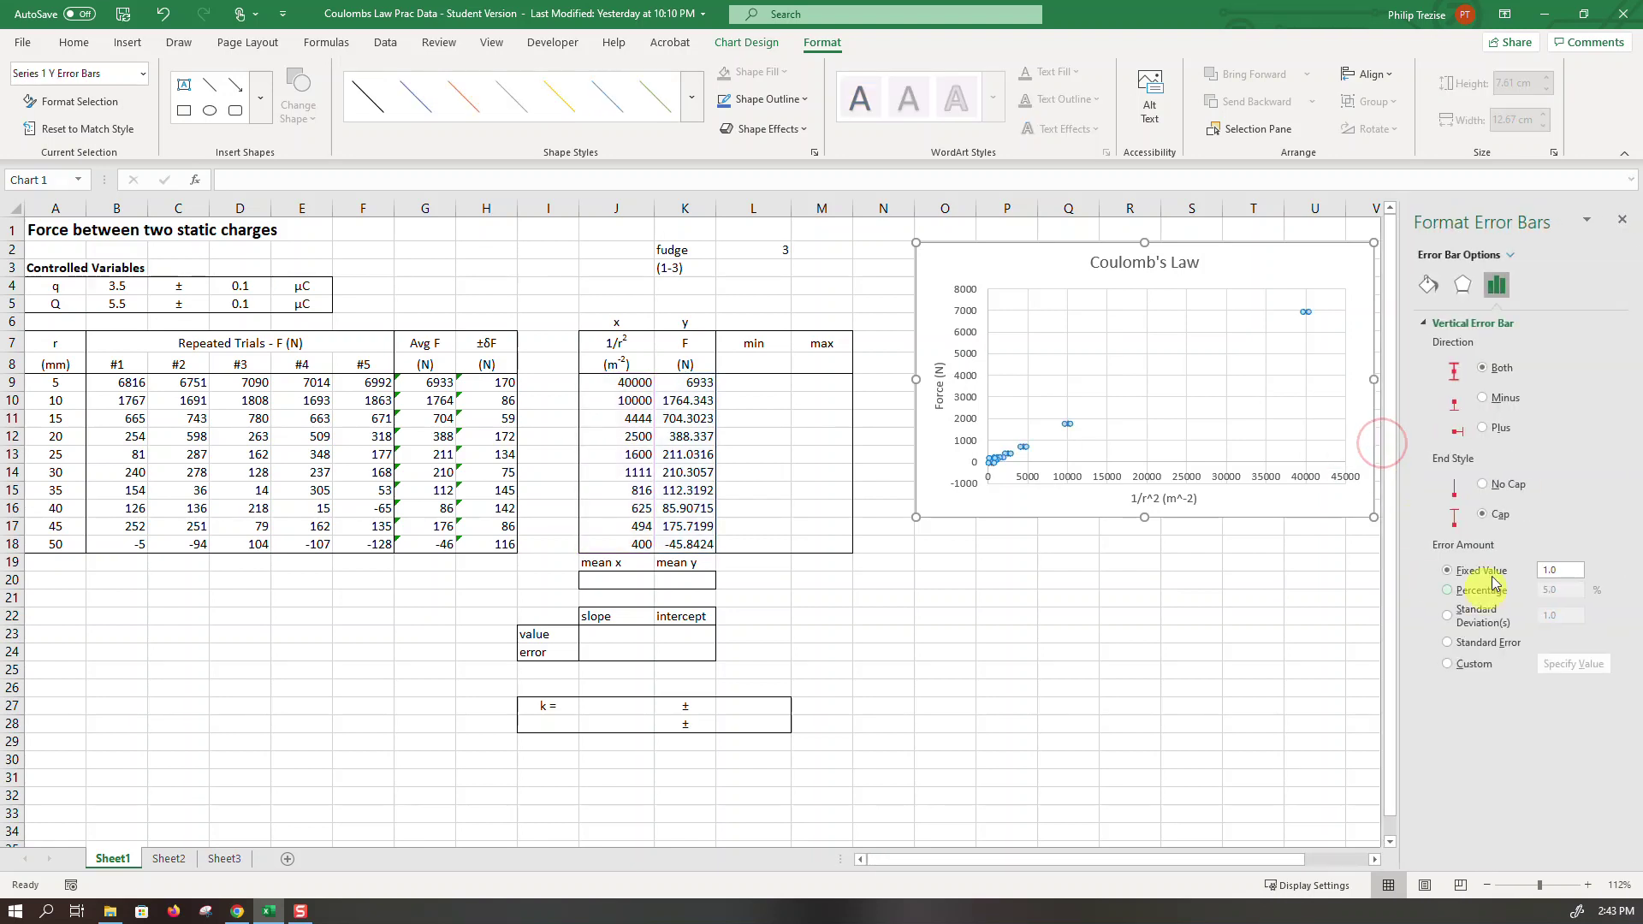
{"action": "left_click", "coordinate": [1448, 665]}
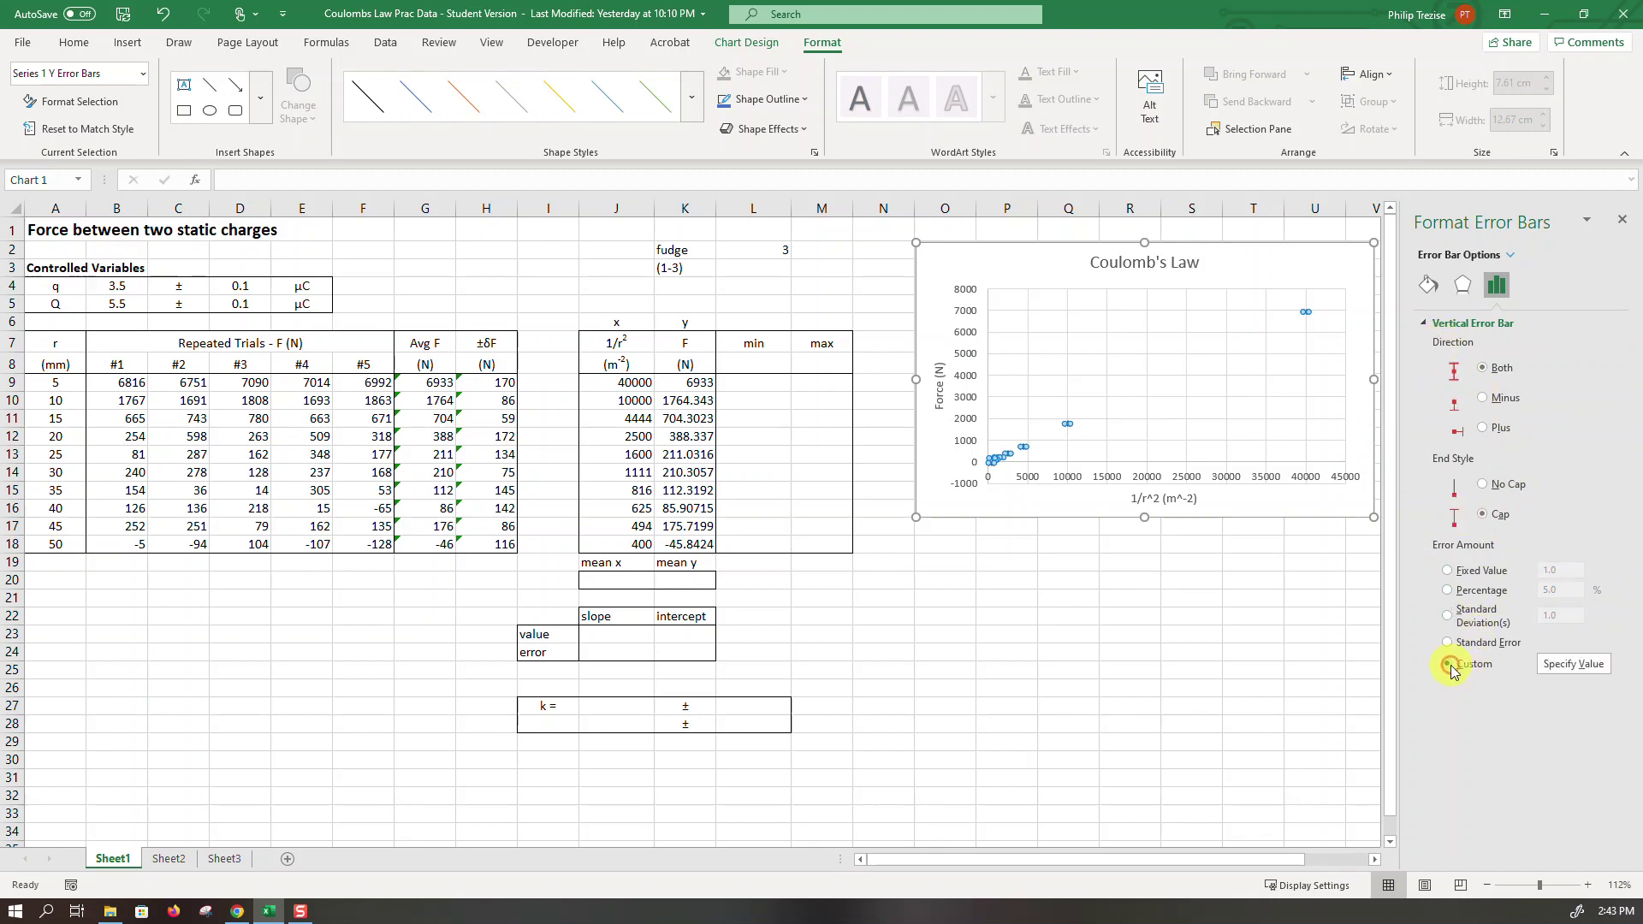
{"action": "left_click", "coordinate": [1574, 665]}
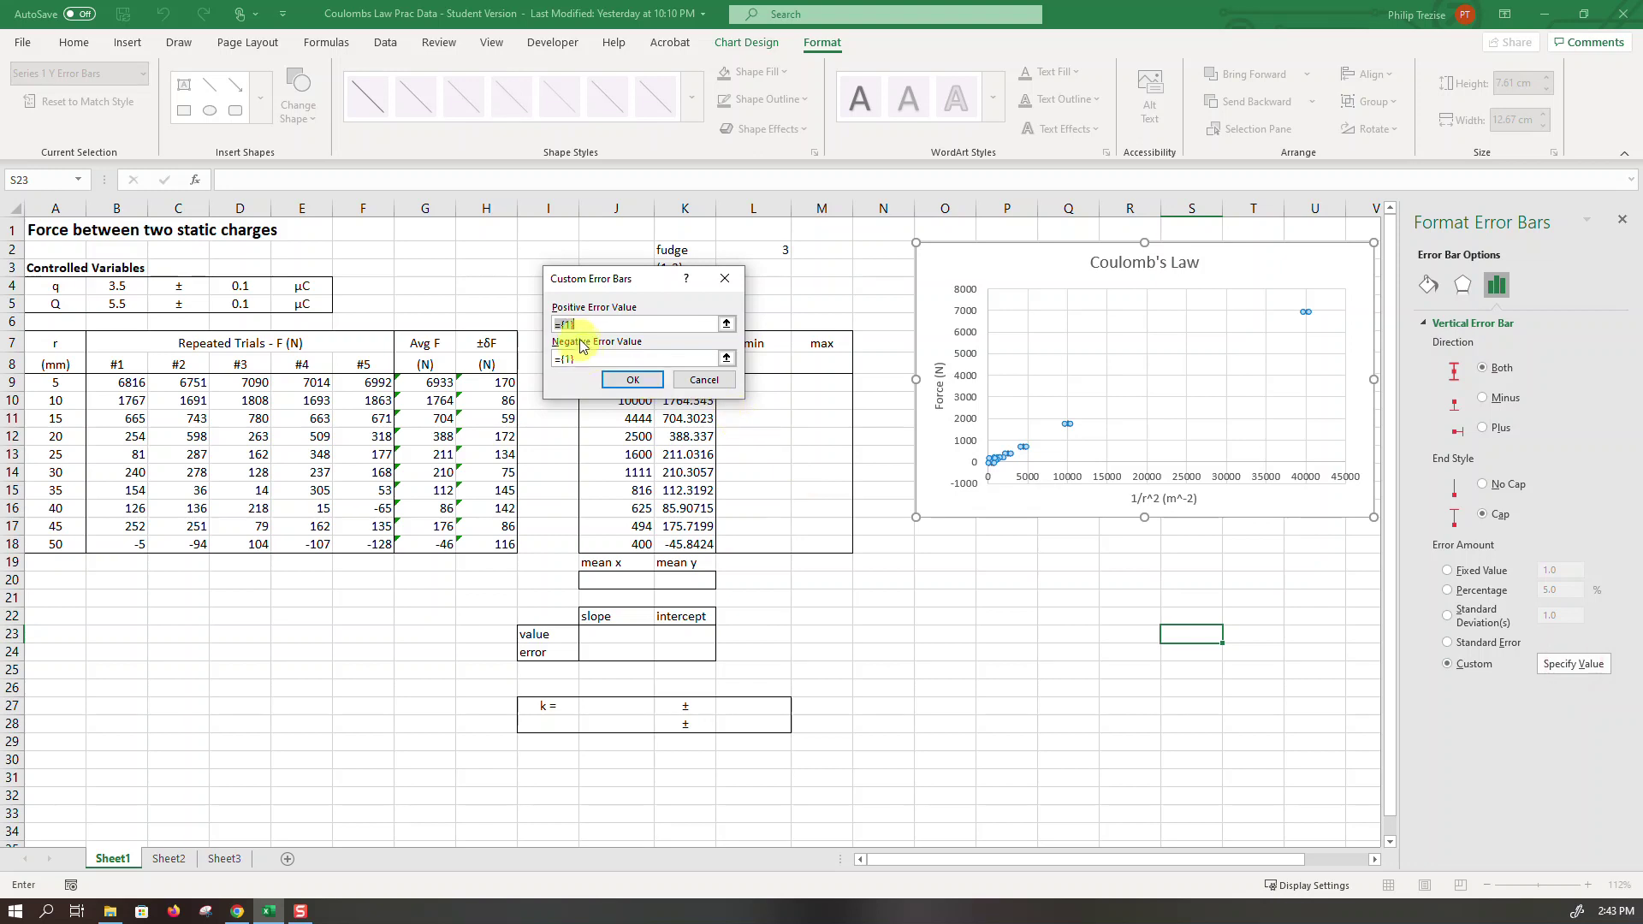
{"action": "left_click_drag", "start_coordinate": [480, 382], "coordinate": [498, 539]}
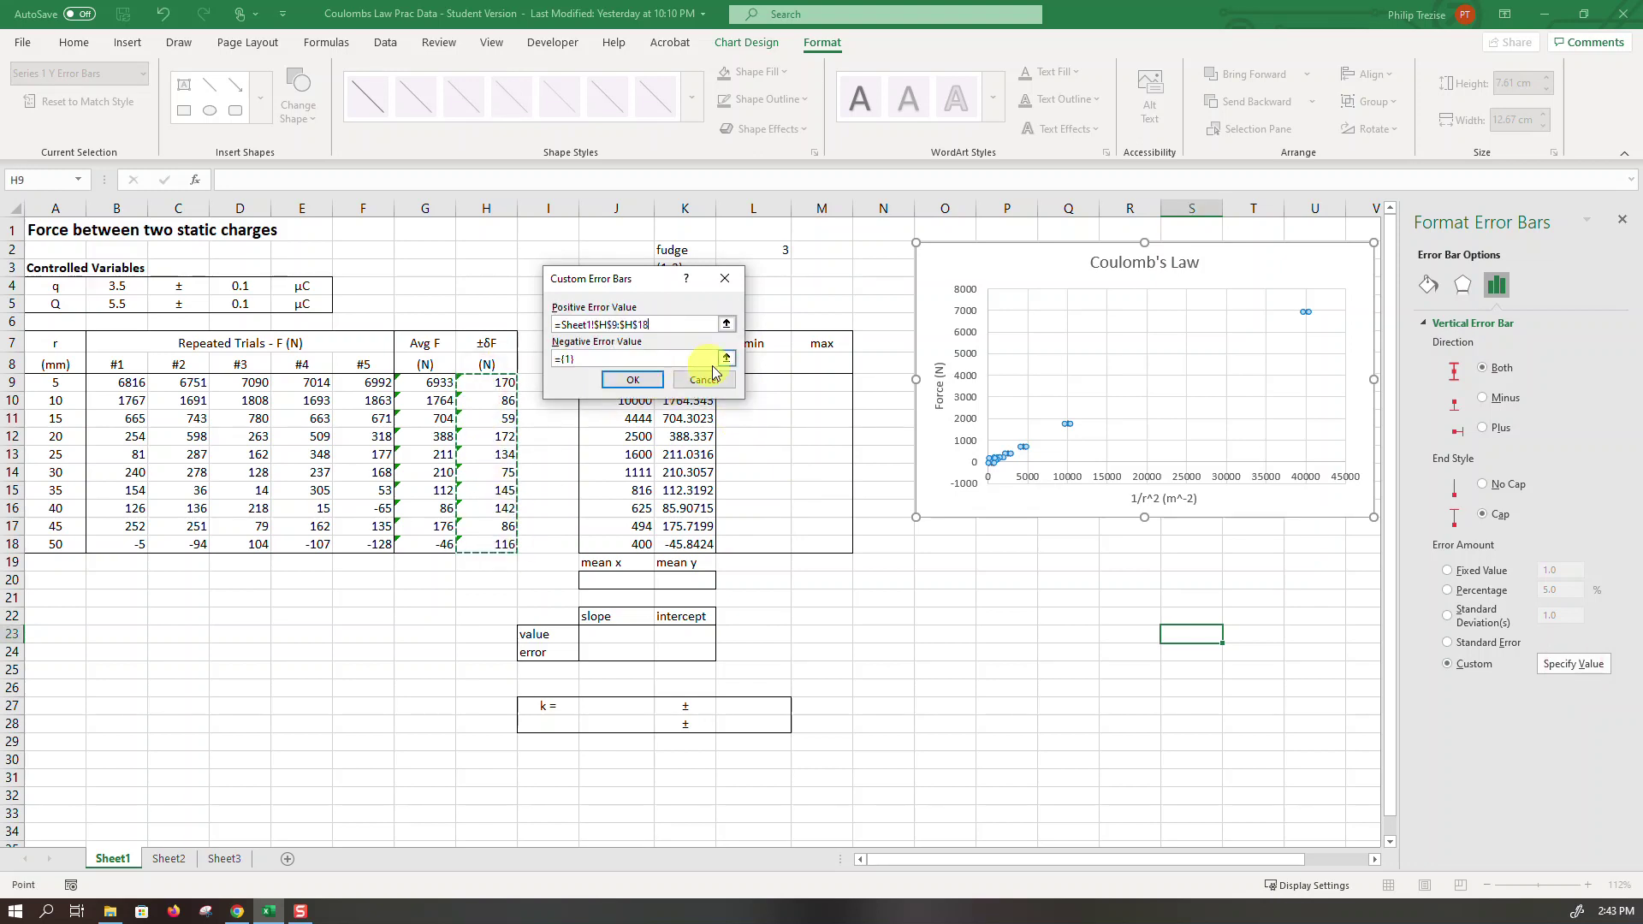
{"action": "left_click", "coordinate": [722, 361]}
{"action": "left_click_drag", "start_coordinate": [501, 384], "coordinate": [503, 539]}
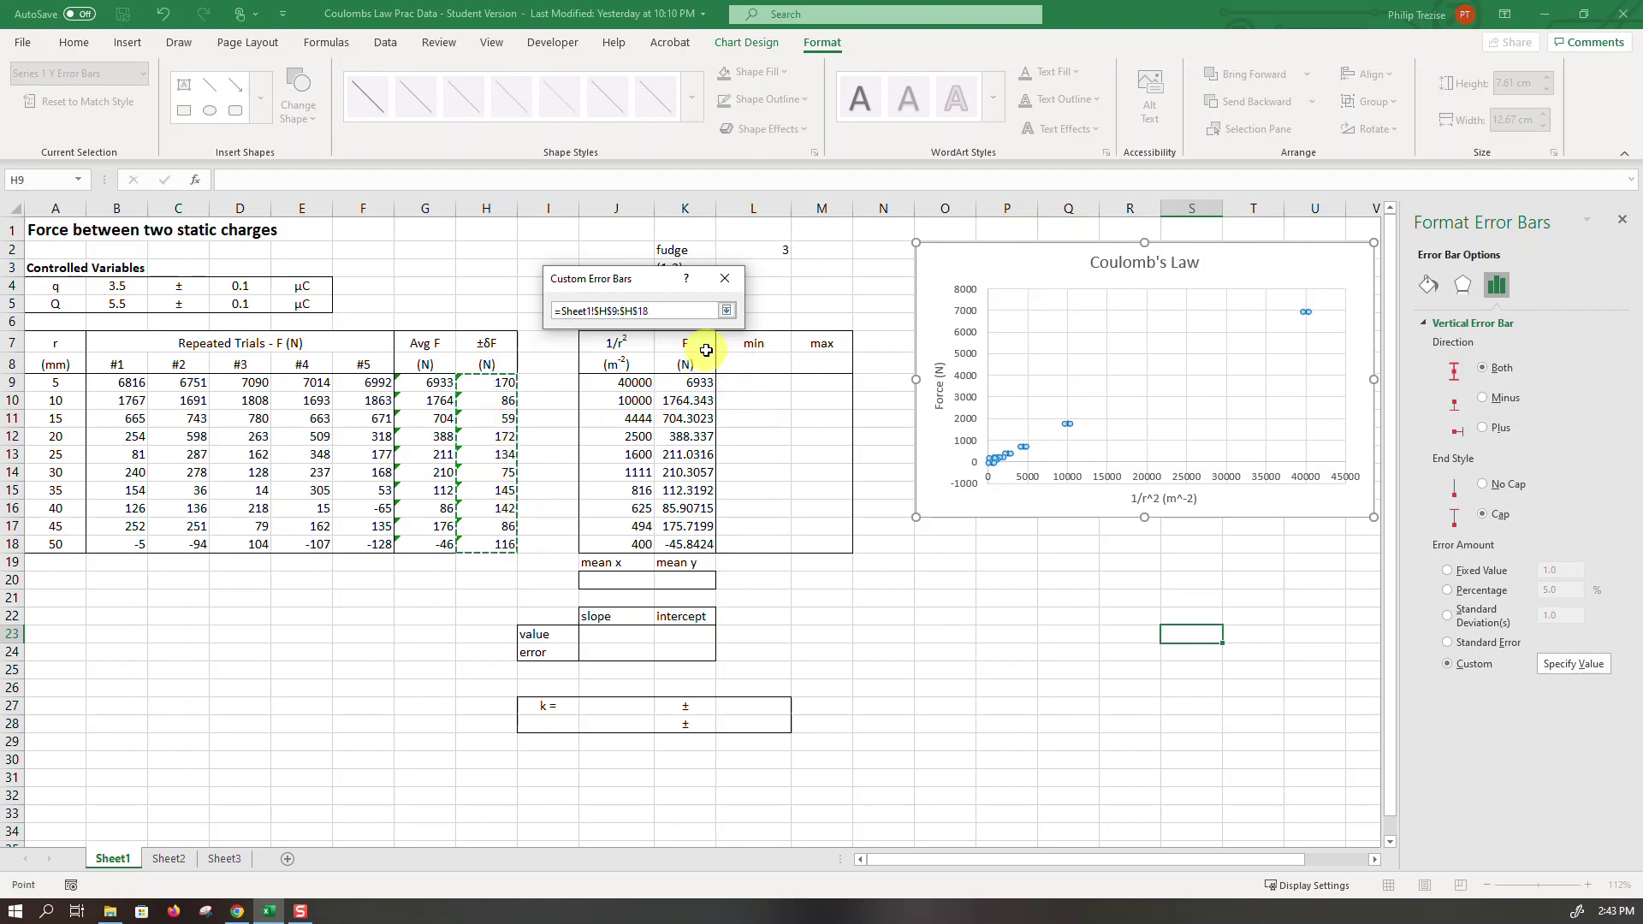
{"action": "left_click", "coordinate": [727, 311]}
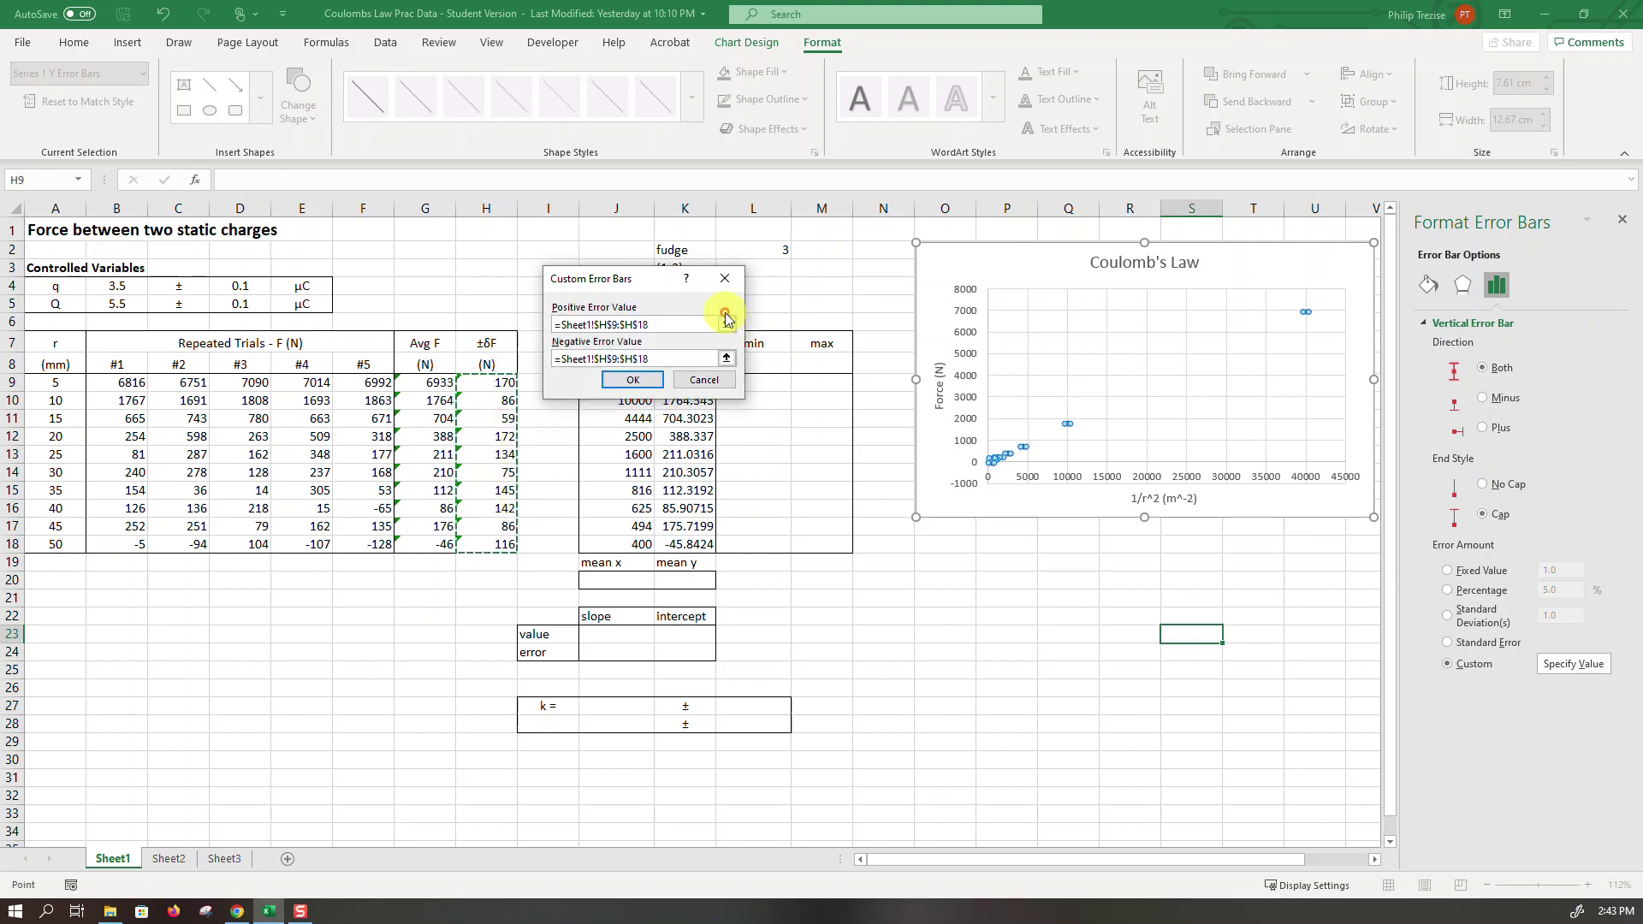
{"action": "left_click", "coordinate": [650, 378]}
{"action": "left_click", "coordinate": [1065, 668]}
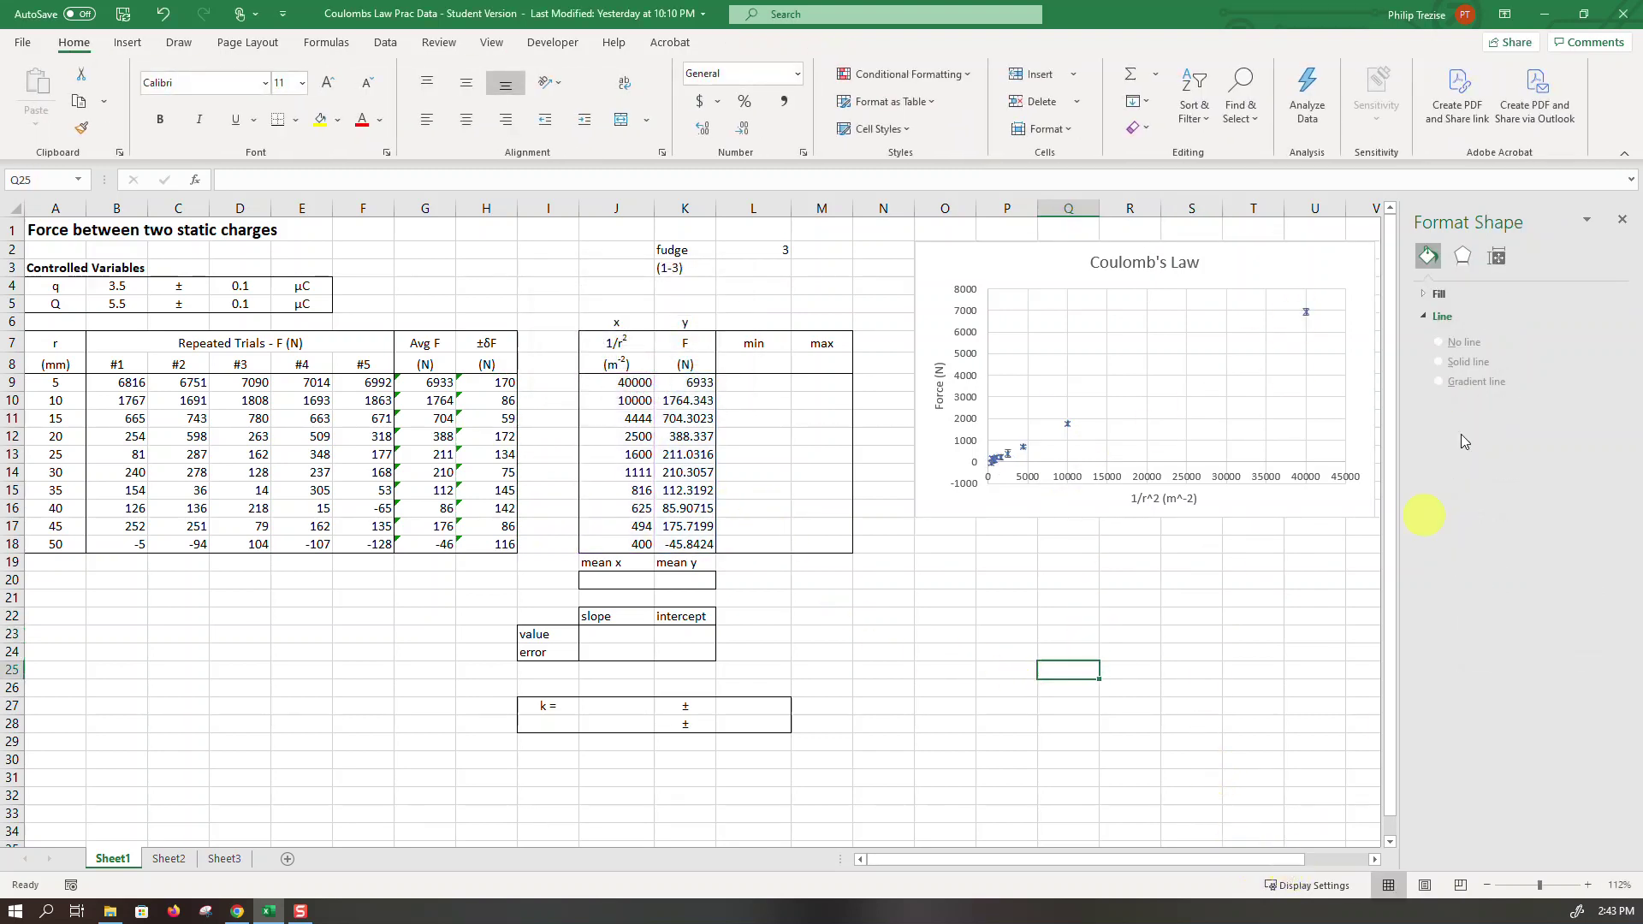
Close the formatting pane, adjust the sheet zoom, and reselect the Coulomb's Law chart.
{"action": "left_click", "coordinate": [1622, 221]}
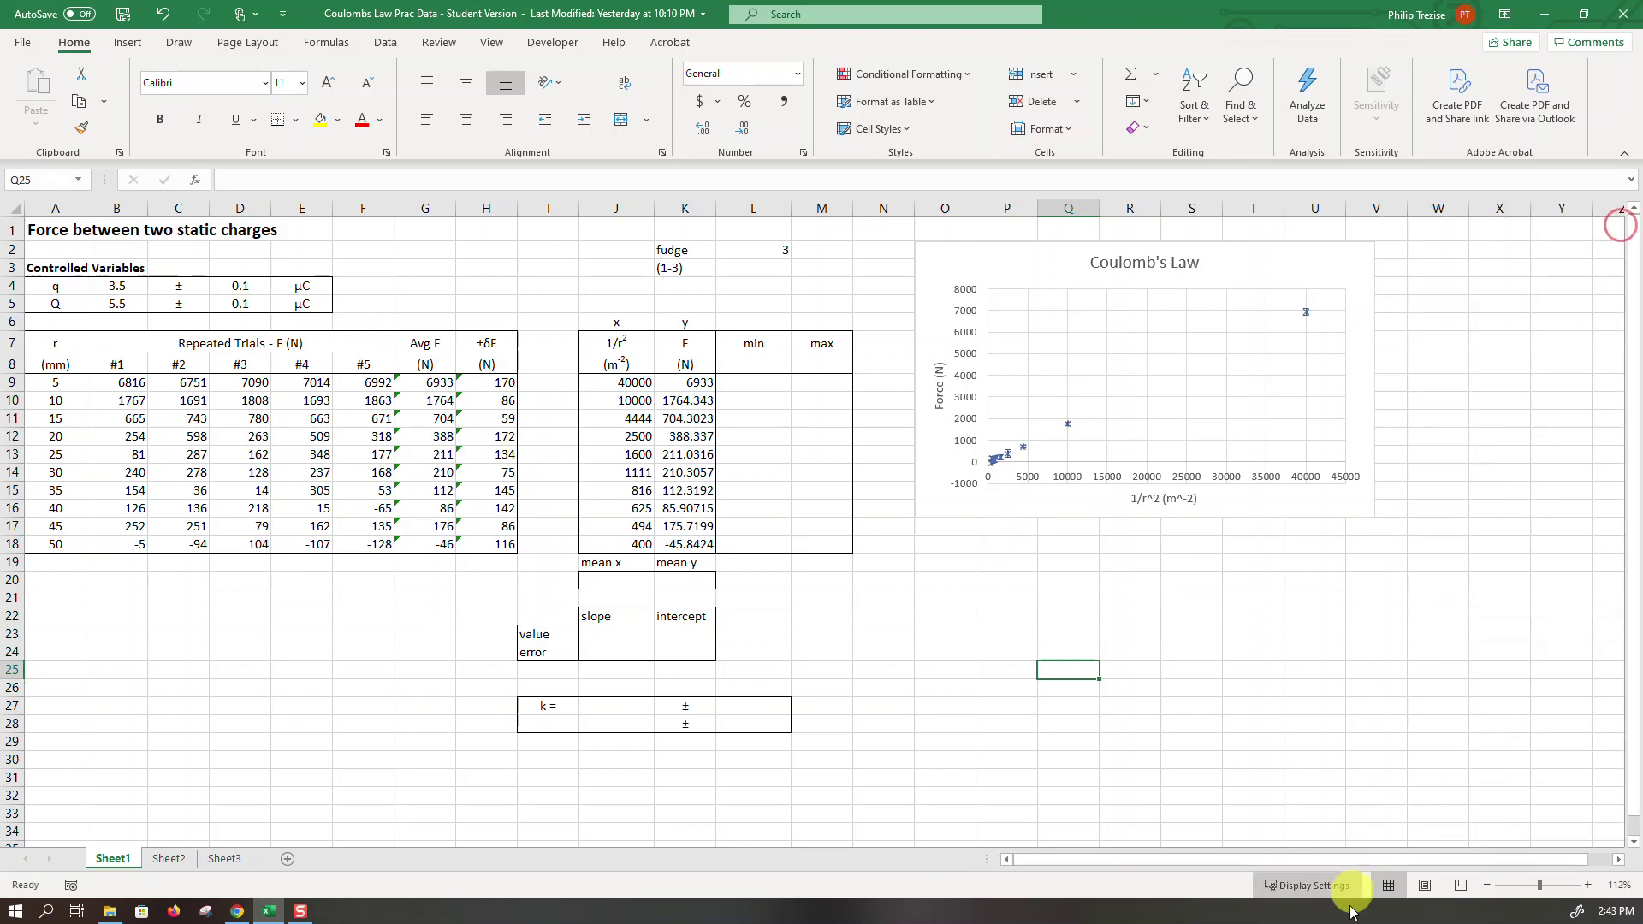
{"action": "left_click", "coordinate": [1545, 886]}
{"action": "left_click", "coordinate": [1557, 890]}
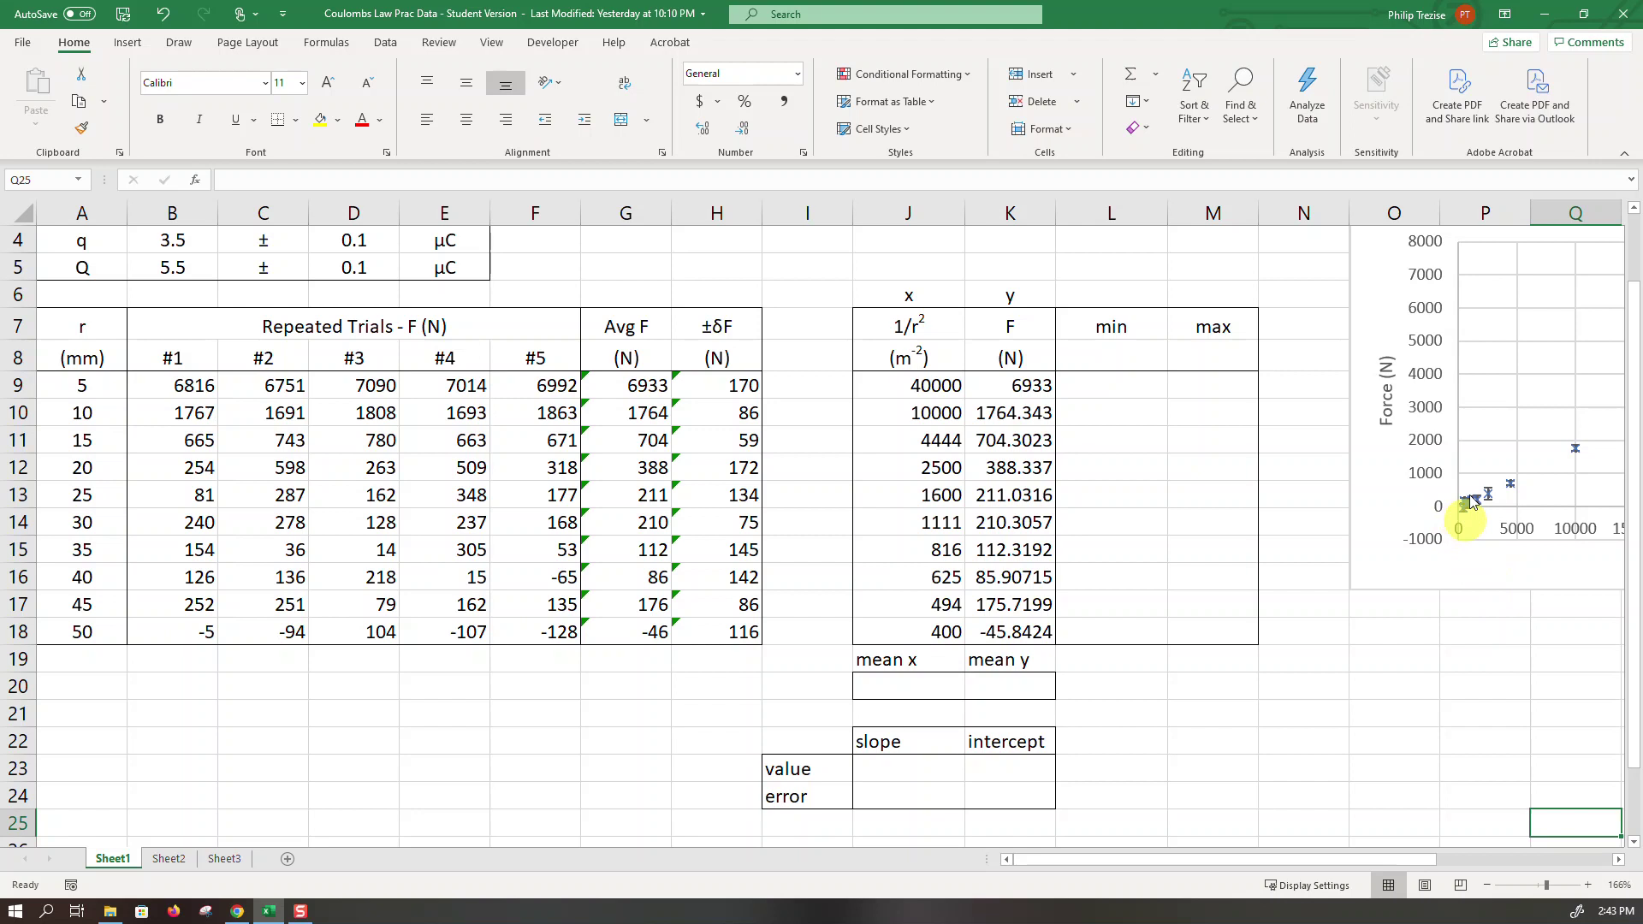
{"action": "left_click", "coordinate": [1537, 890]}
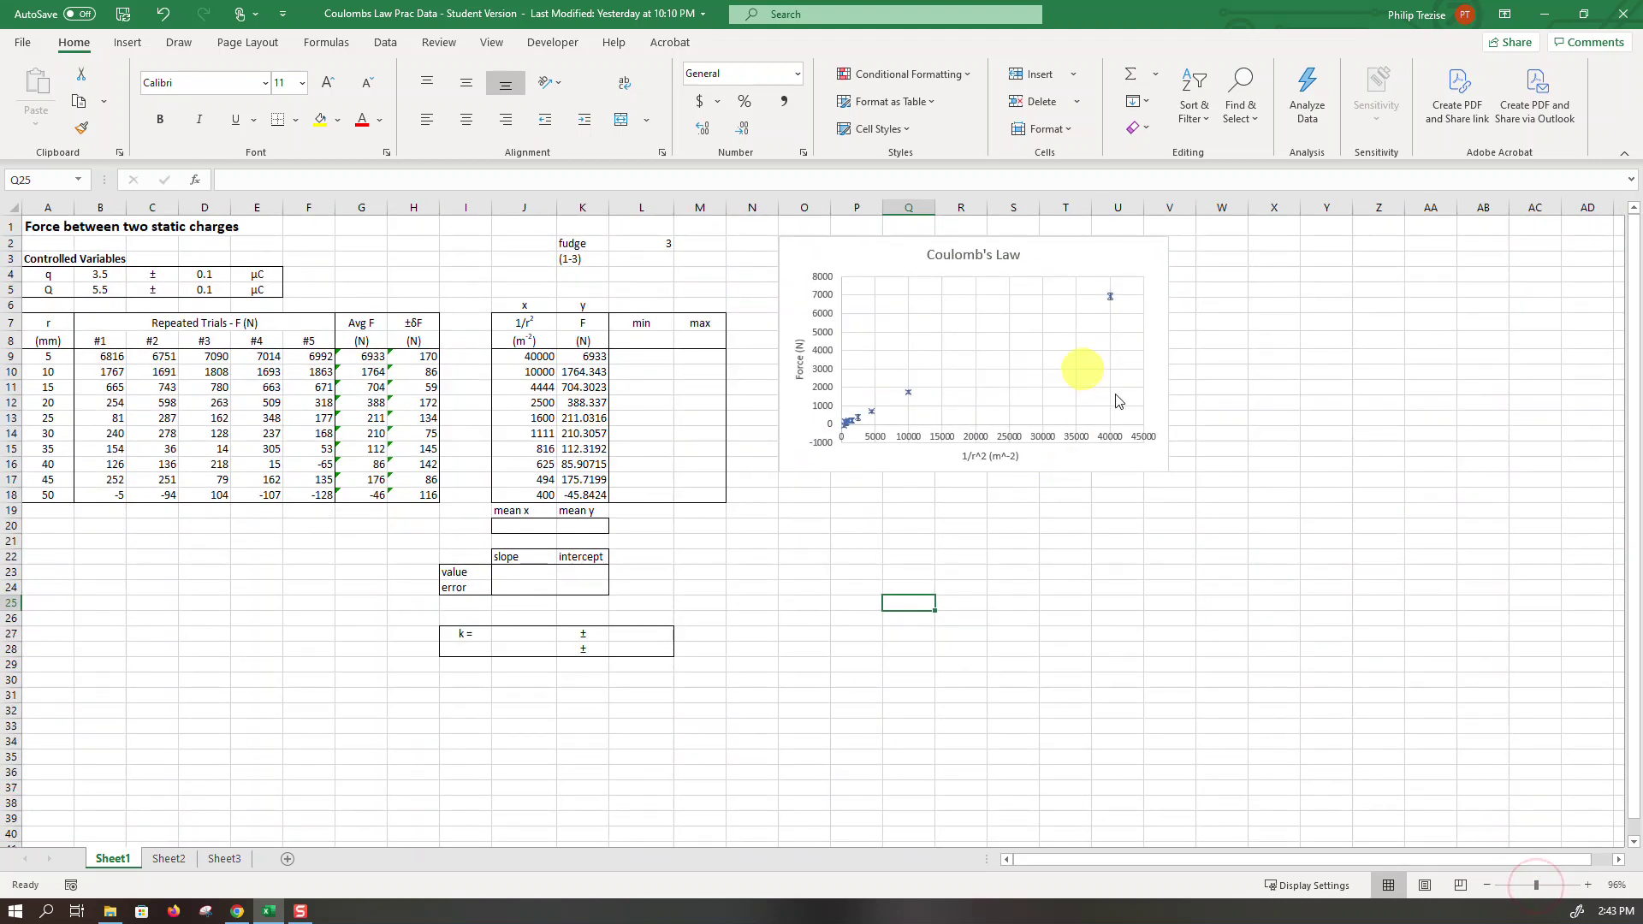
{"action": "left_click", "coordinate": [1075, 253]}
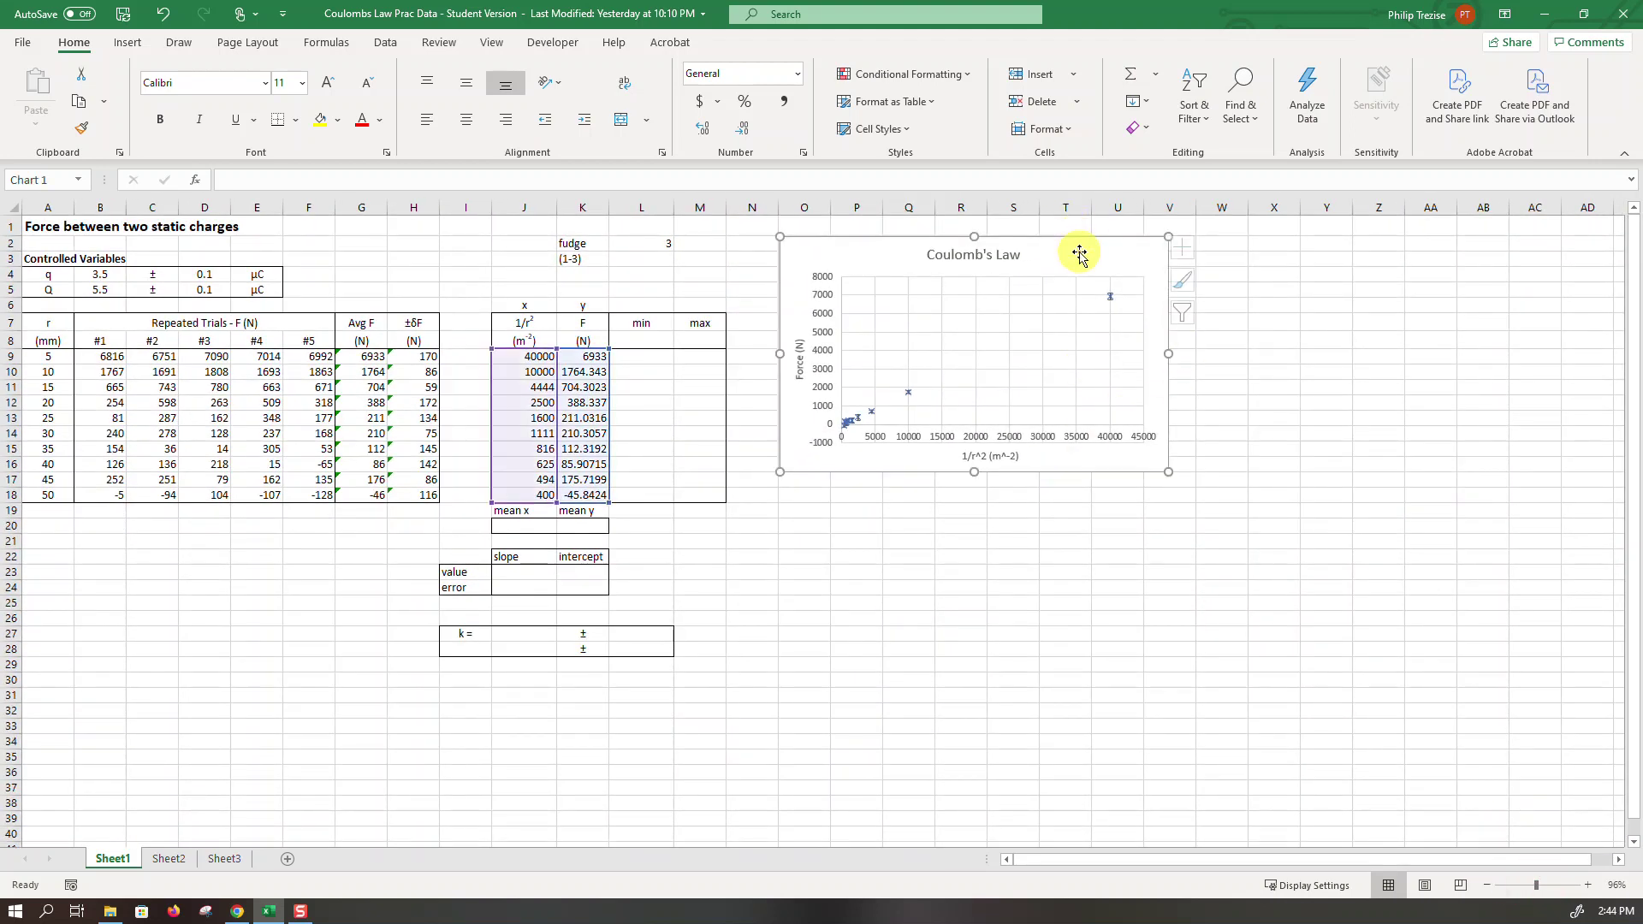
Add a linear trendline displaying its equation y = 0.1741x - 25.328 on the chart.
{"action": "left_click", "coordinate": [1191, 239]}
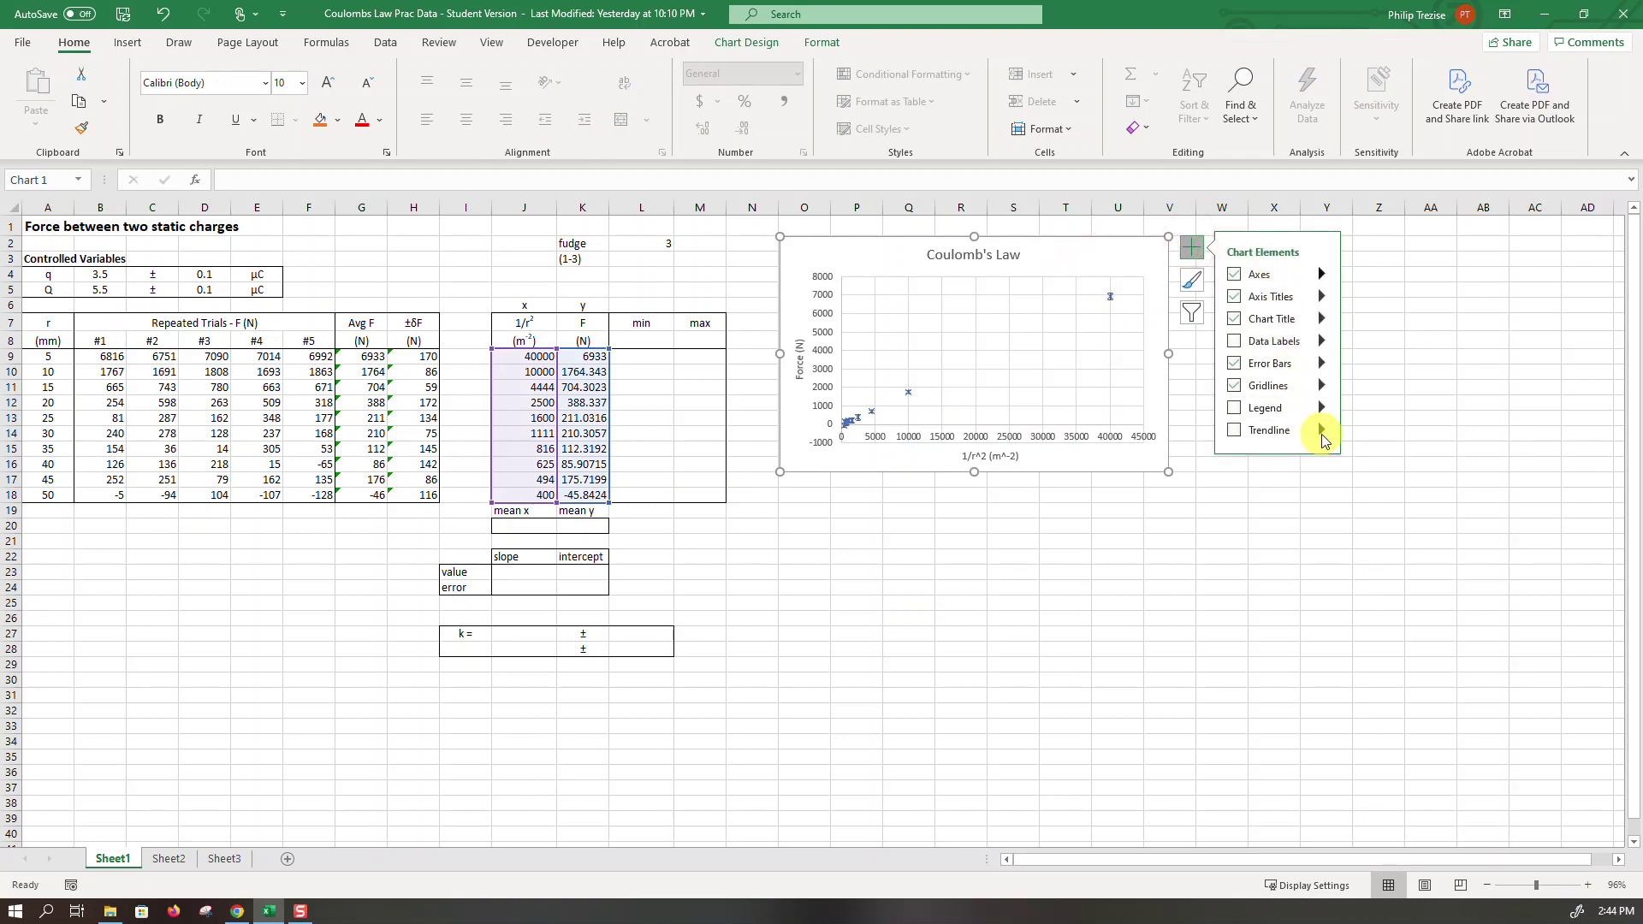
{"action": "mouse_move", "coordinate": [1322, 437]}
{"action": "left_click", "coordinate": [1388, 505]}
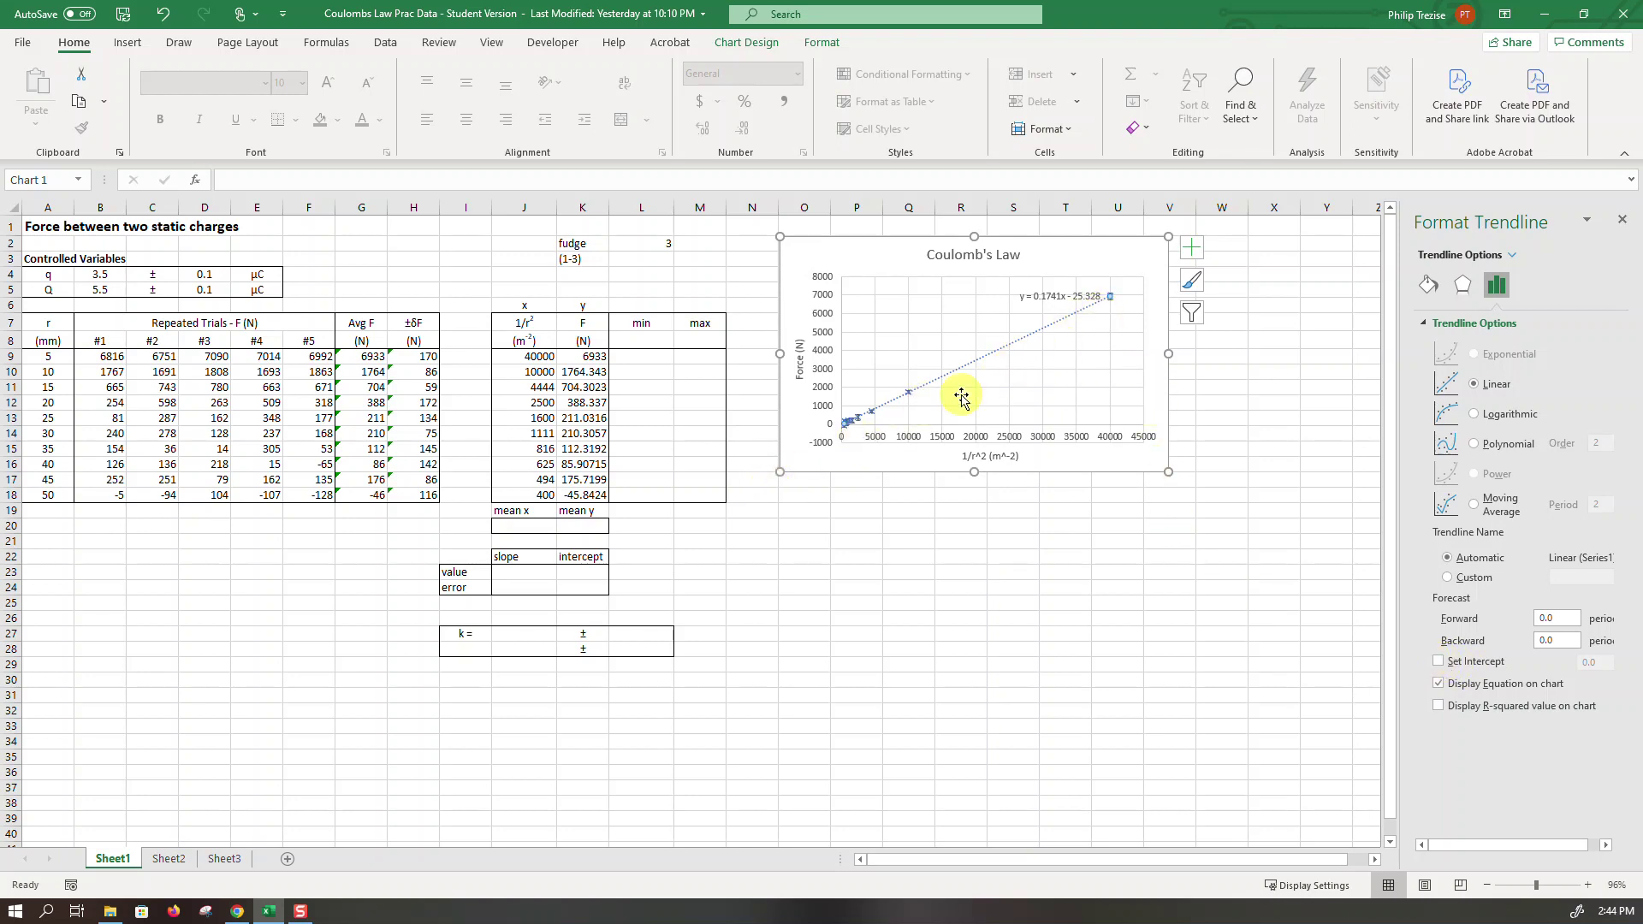
{"action": "left_click", "coordinate": [1619, 225]}
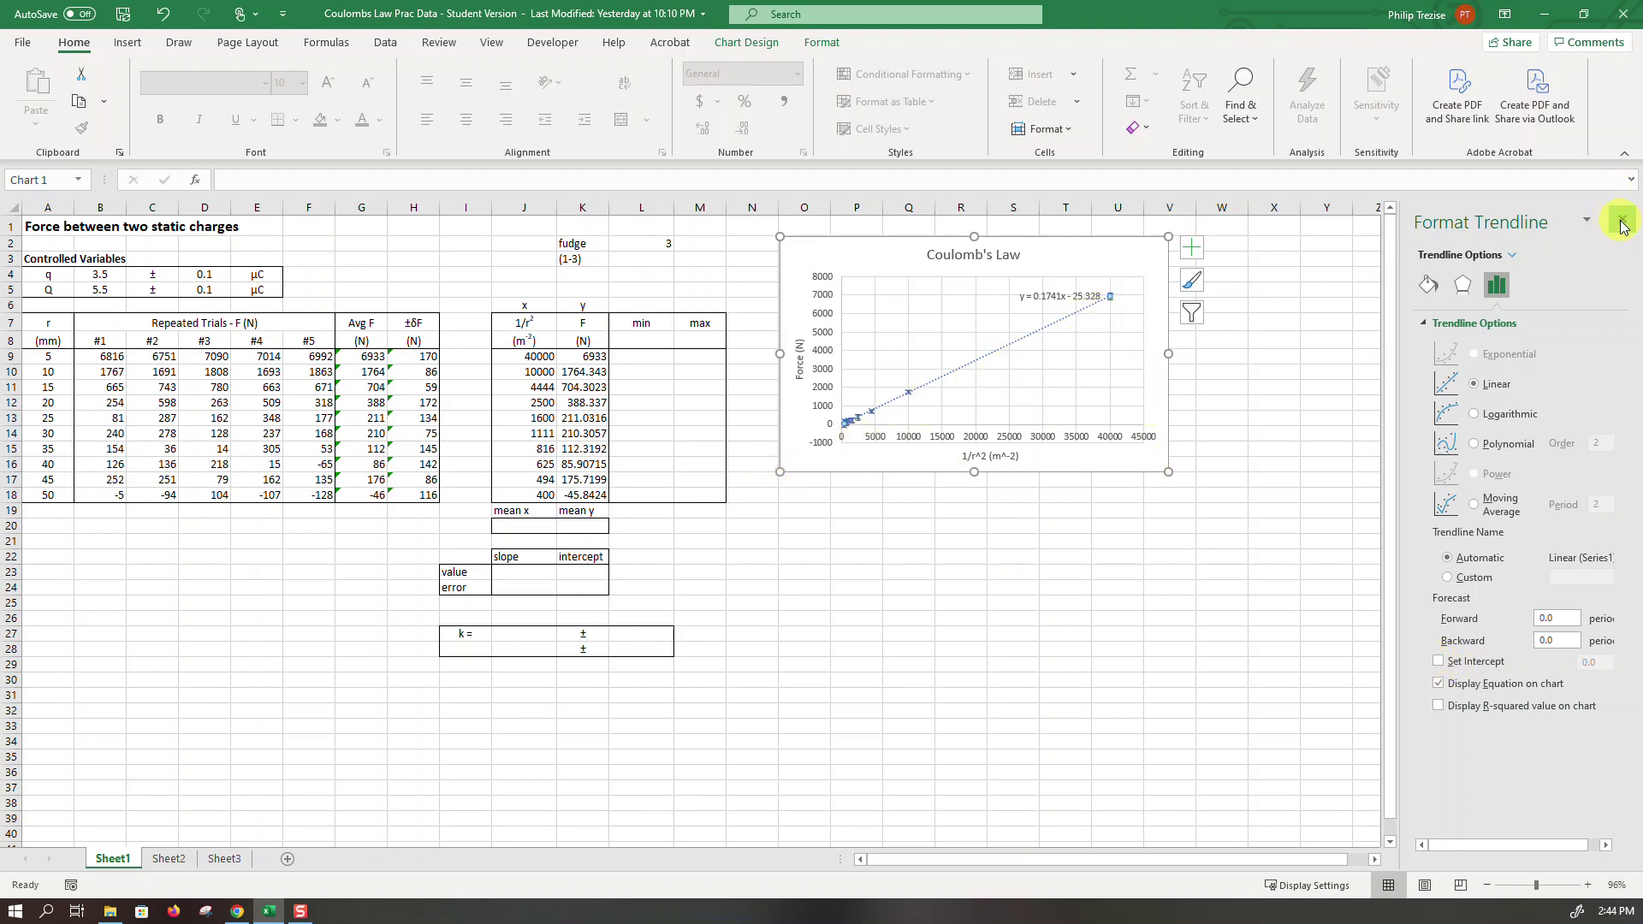
Place the equation label upper-left and make the trendline a solid 1 pt line.
{"action": "left_click", "coordinate": [1044, 300]}
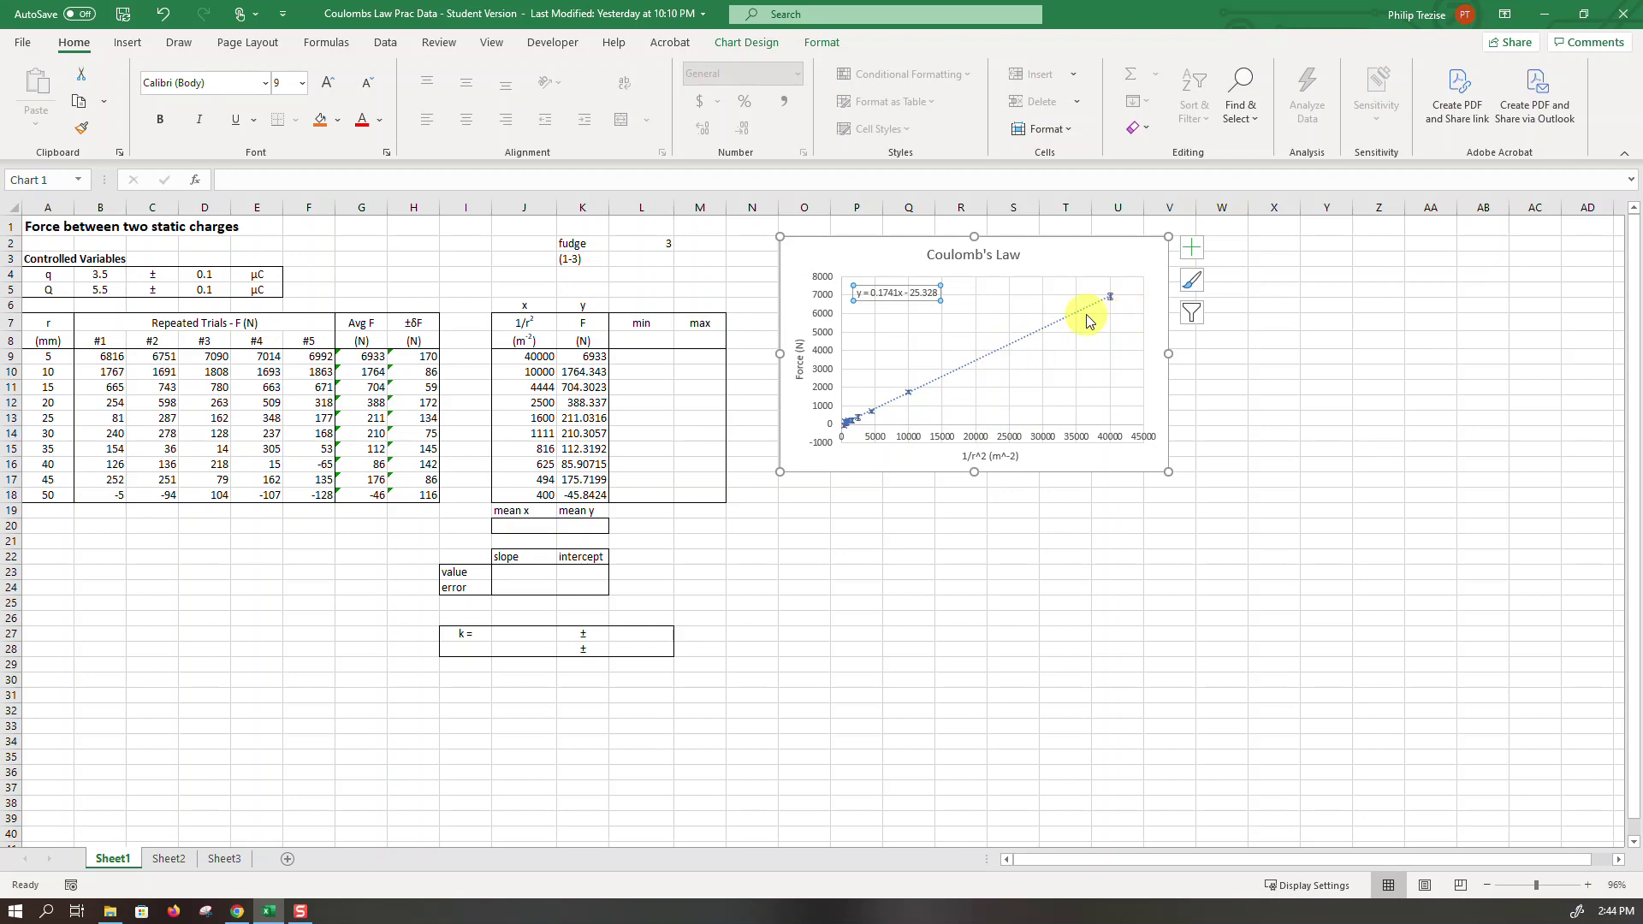
{"action": "left_click", "coordinate": [1058, 331]}
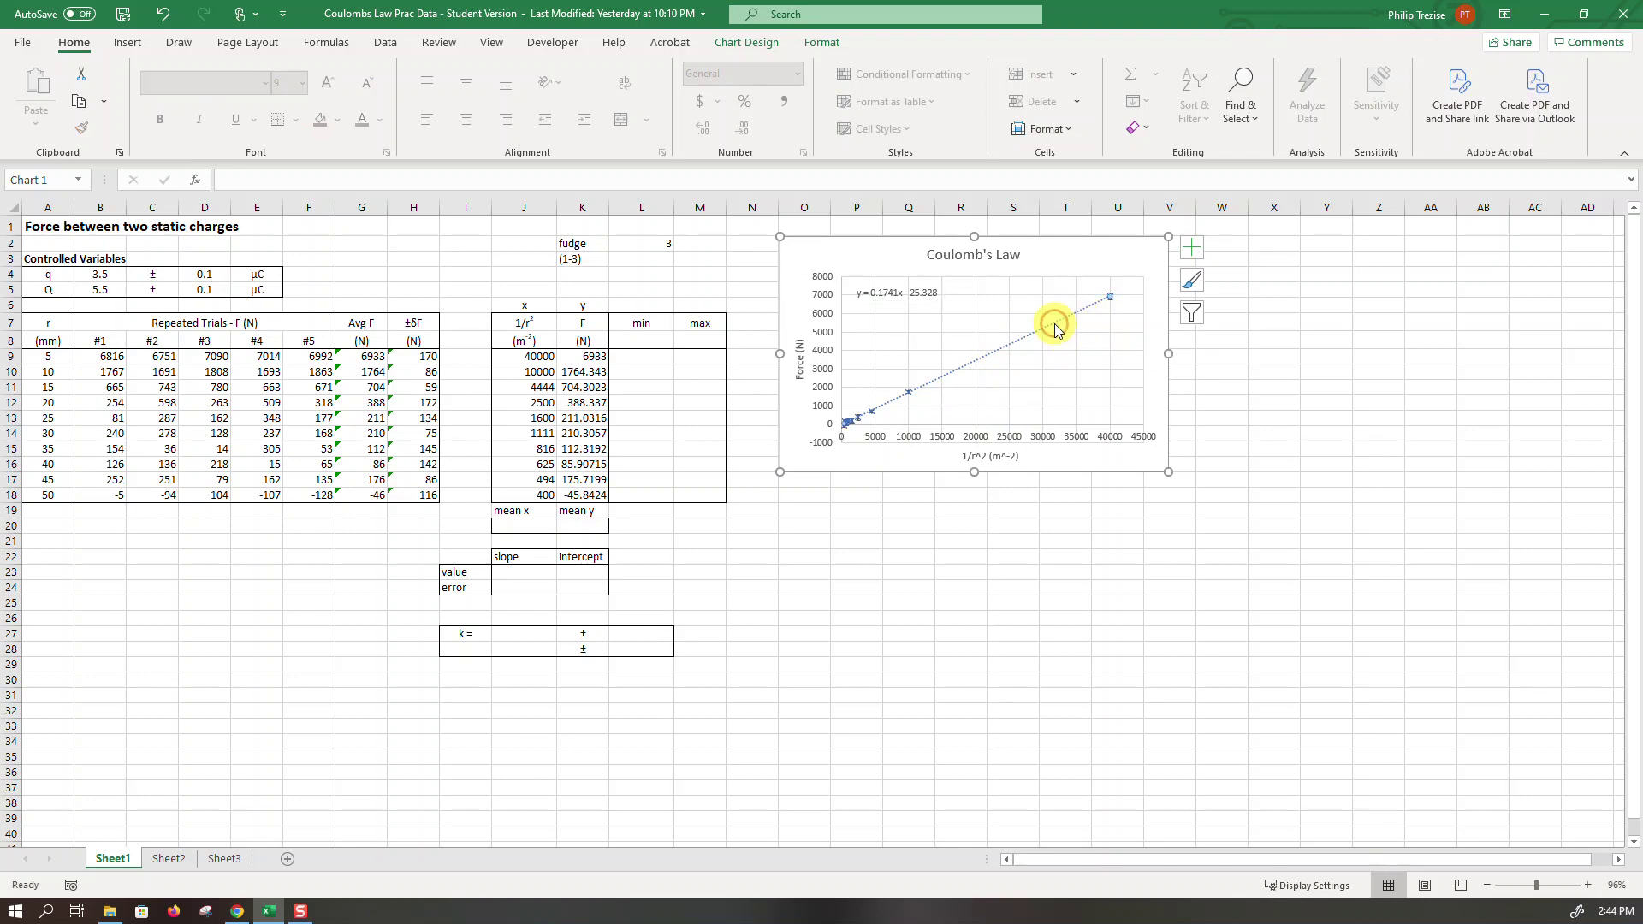
{"action": "left_click", "coordinate": [823, 43]}
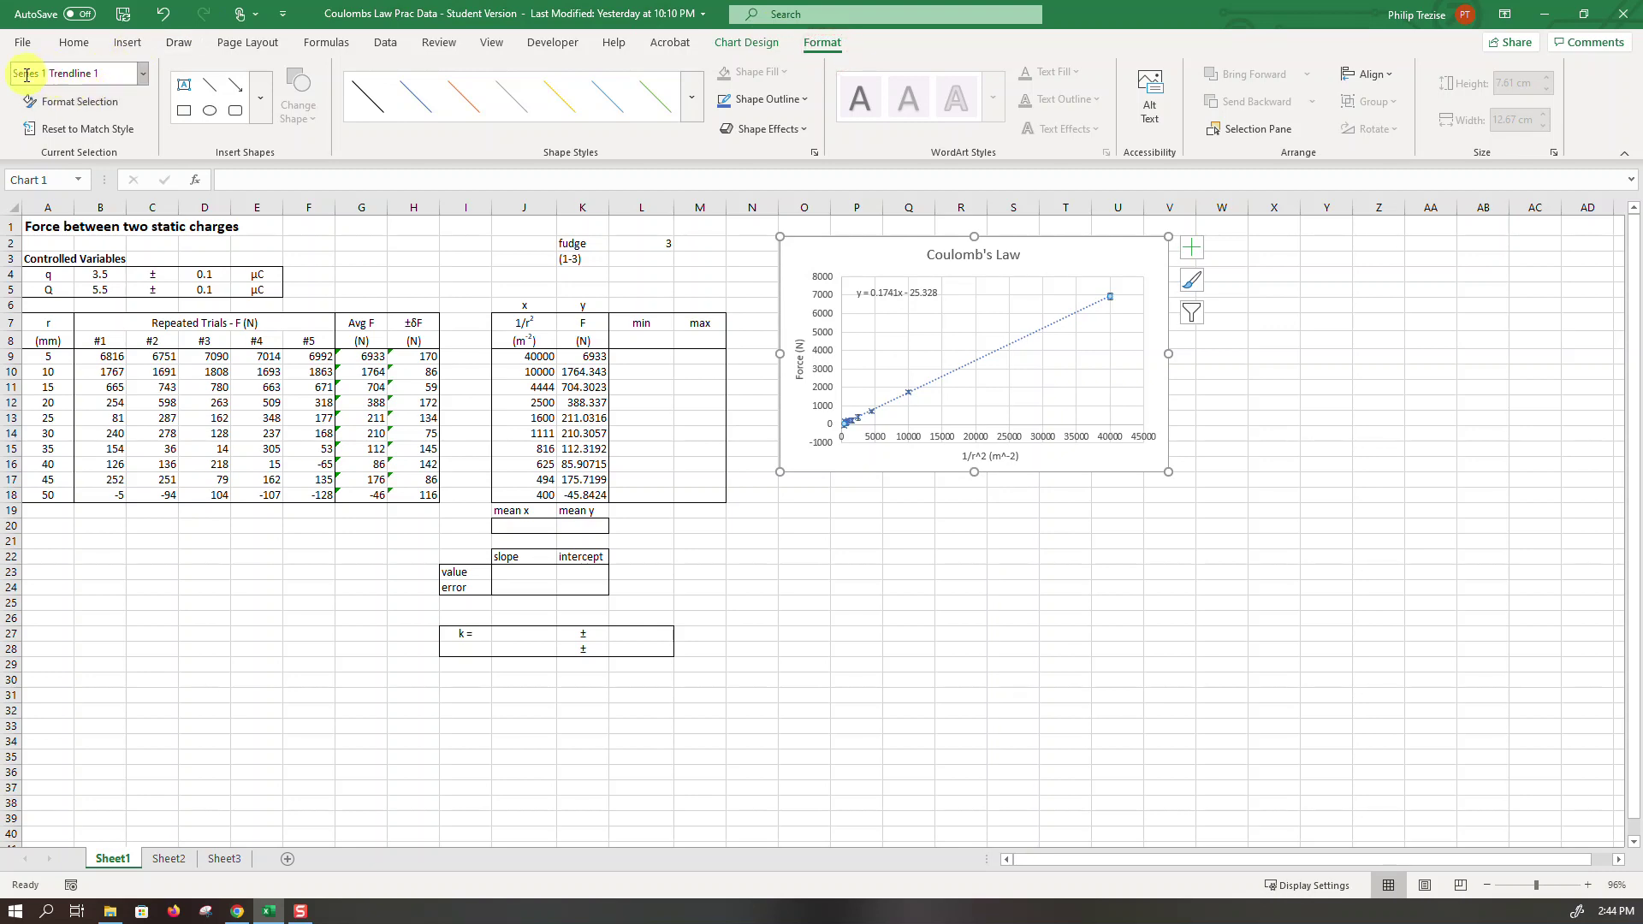
{"action": "left_click", "coordinate": [73, 101]}
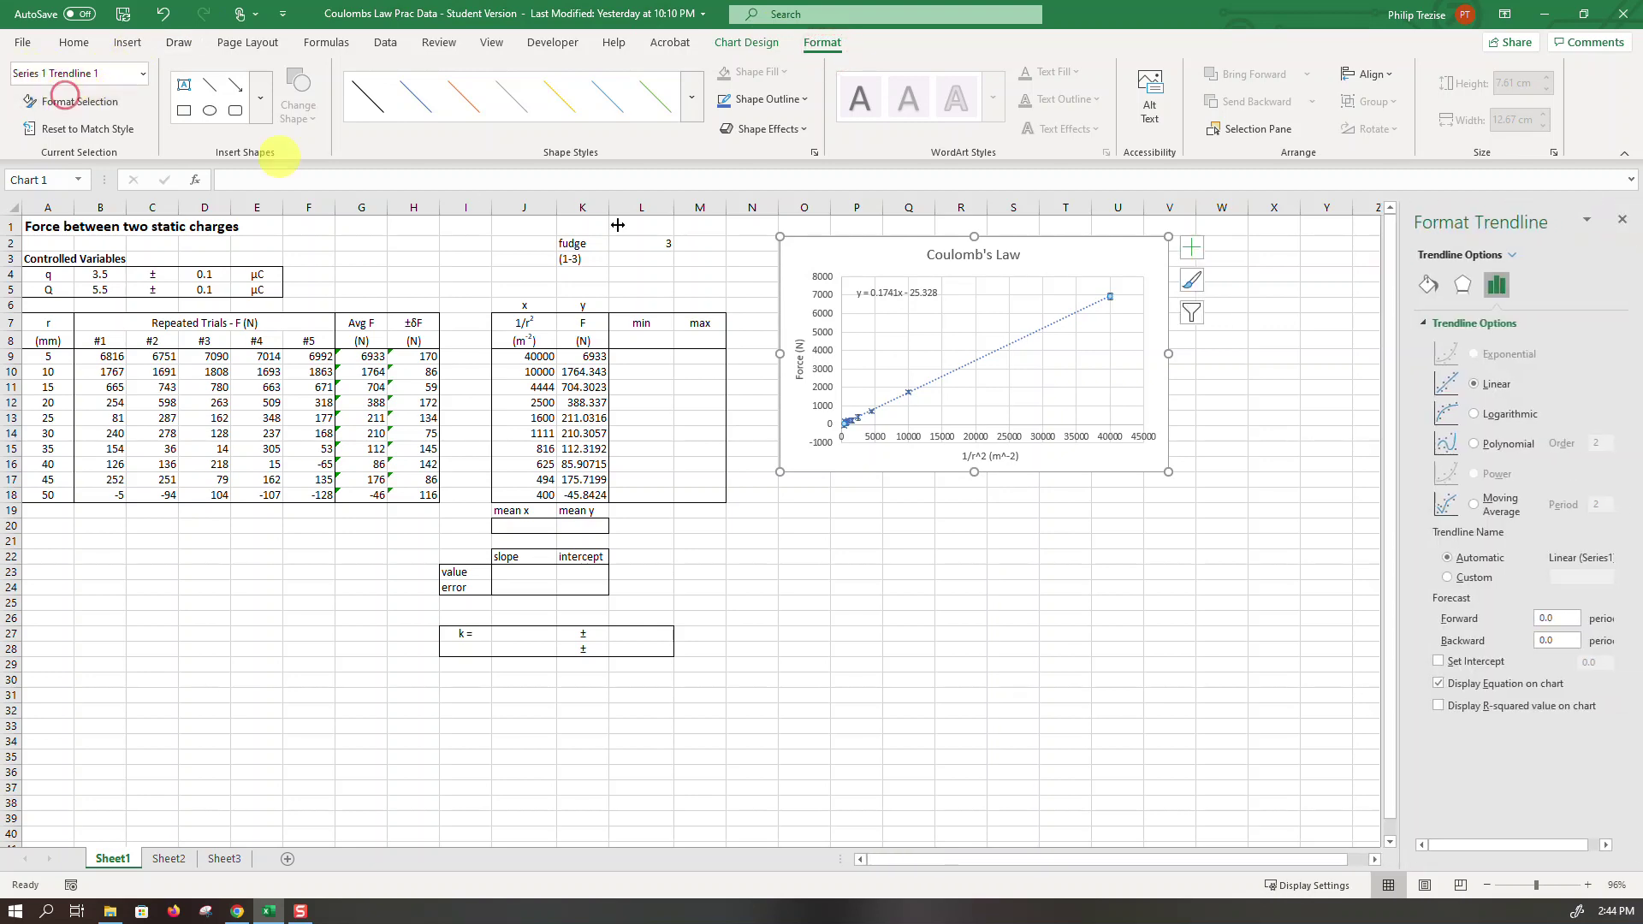
{"action": "left_click", "coordinate": [1428, 289]}
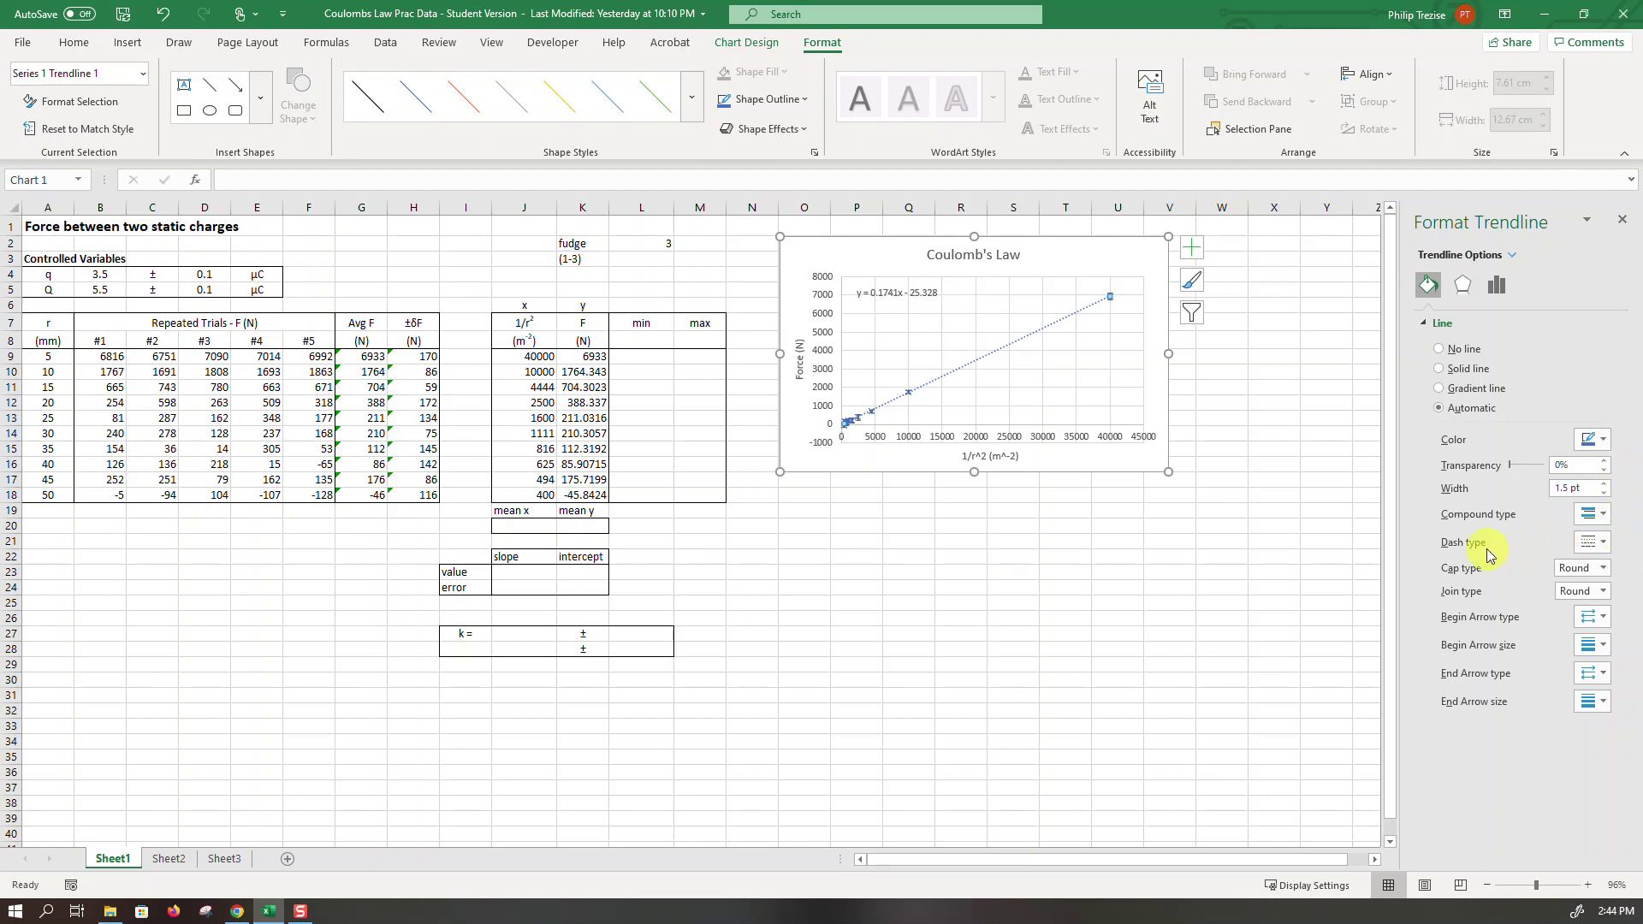
{"action": "left_click", "coordinate": [1605, 551]}
{"action": "left_click", "coordinate": [1600, 557]}
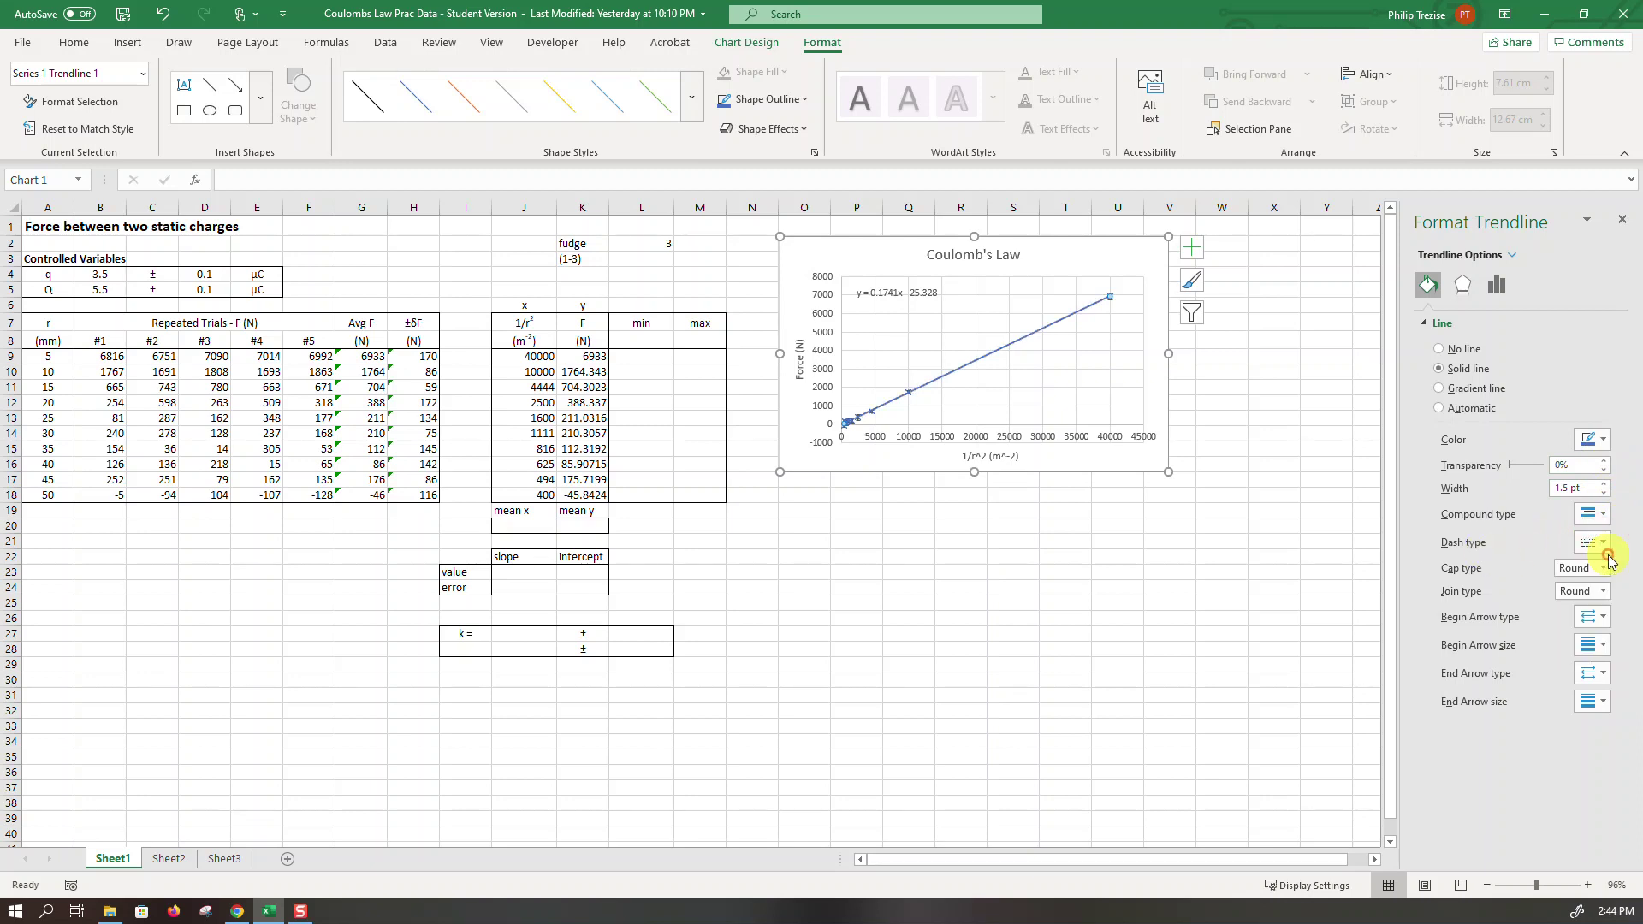
{"action": "left_click", "coordinate": [1603, 493]}
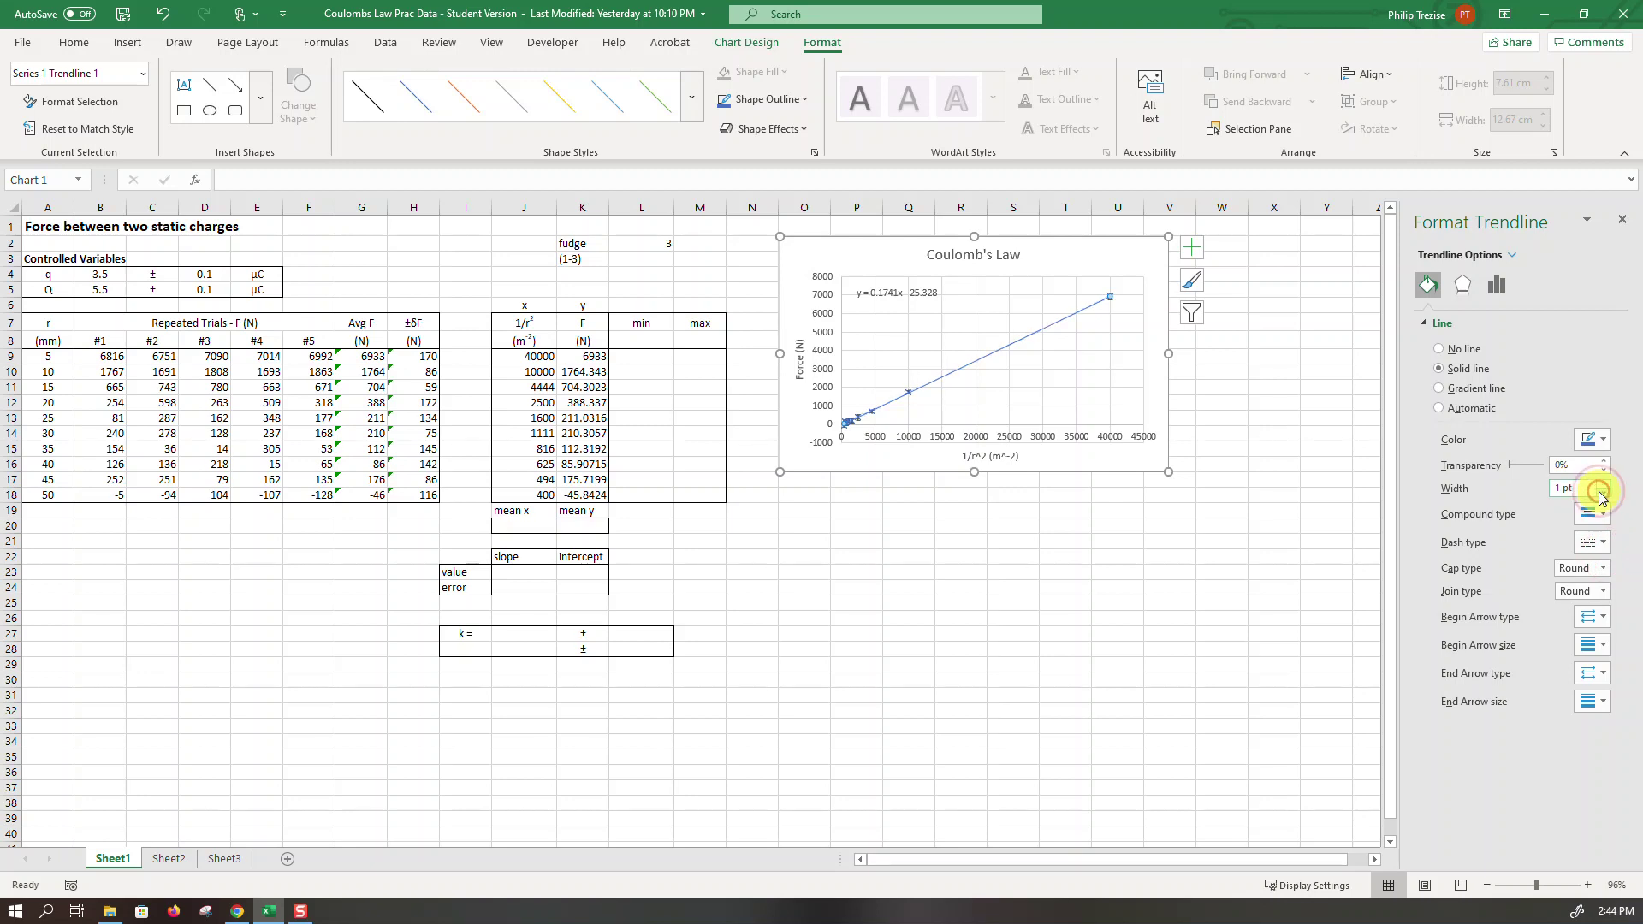
{"action": "left_click", "coordinate": [1273, 372]}
Close the formatting pane and zoom to 190% to inspect the finished chart.
{"action": "left_click", "coordinate": [1622, 222]}
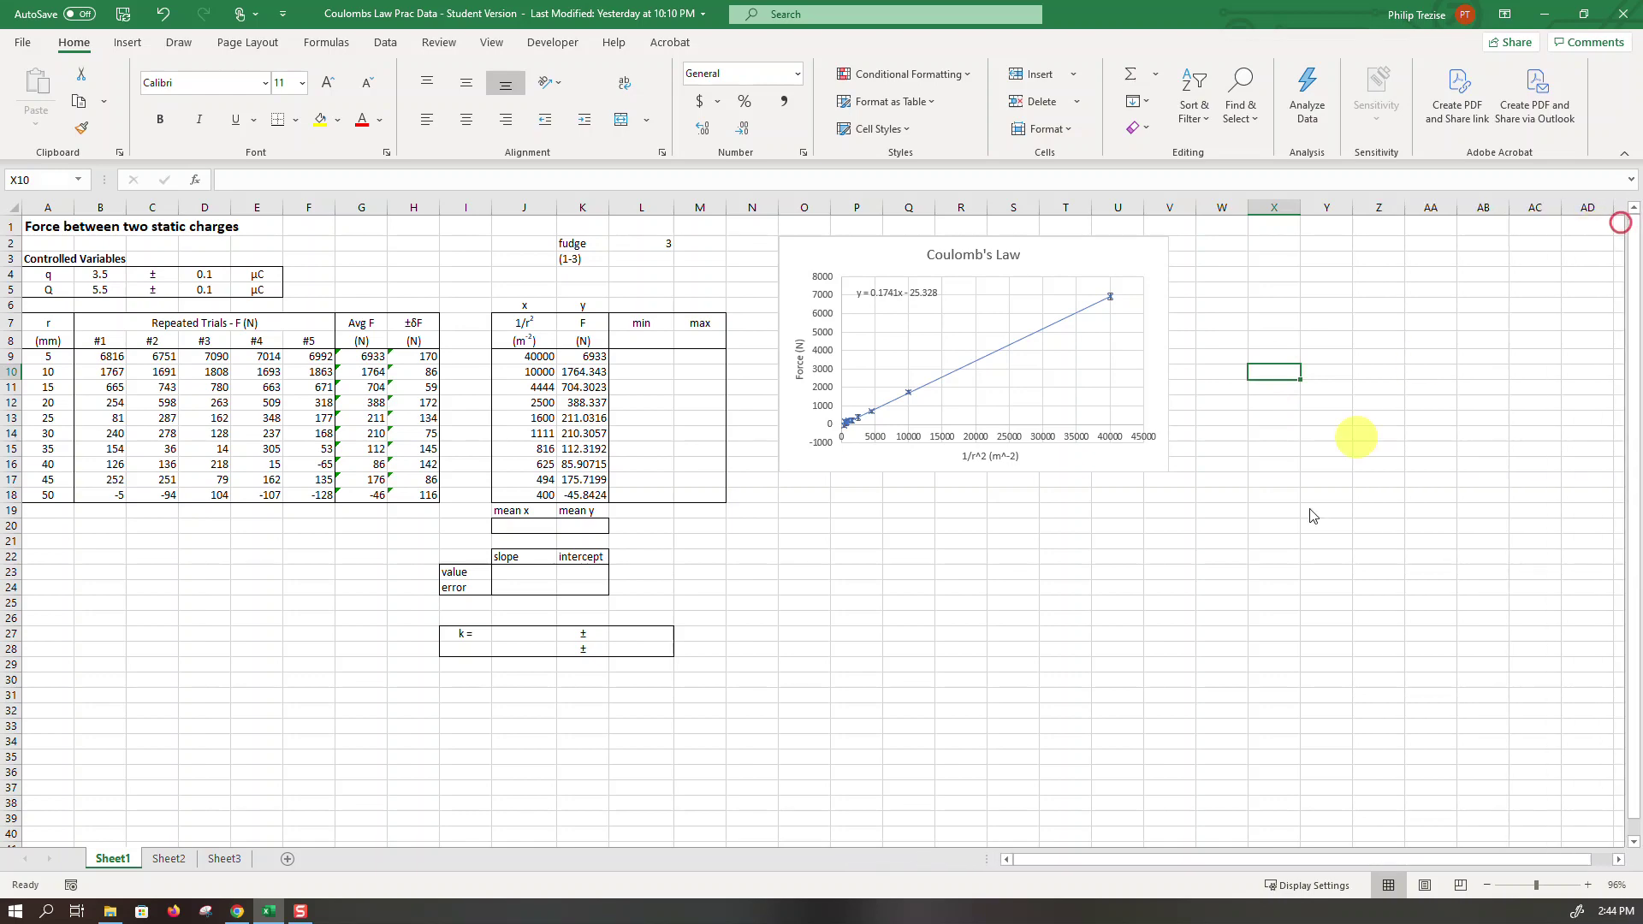
{"action": "left_click", "coordinate": [1584, 887]}
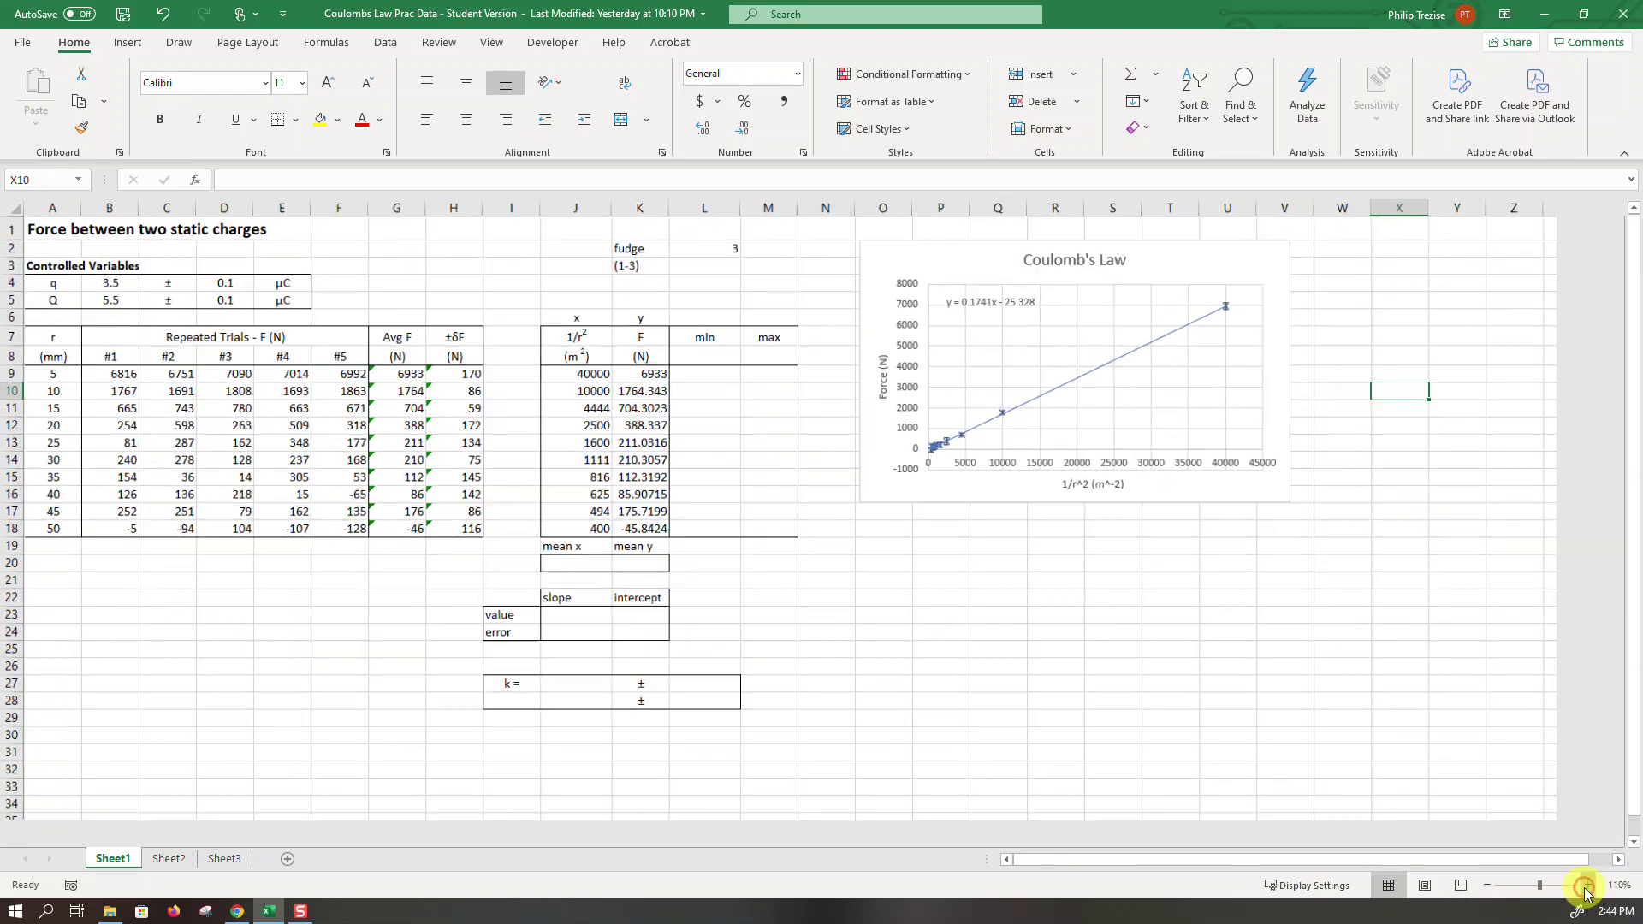
{"action": "left_click", "coordinate": [1584, 886]}
{"action": "left_click", "coordinate": [1584, 887]}
{"action": "left_click", "coordinate": [1584, 887]}
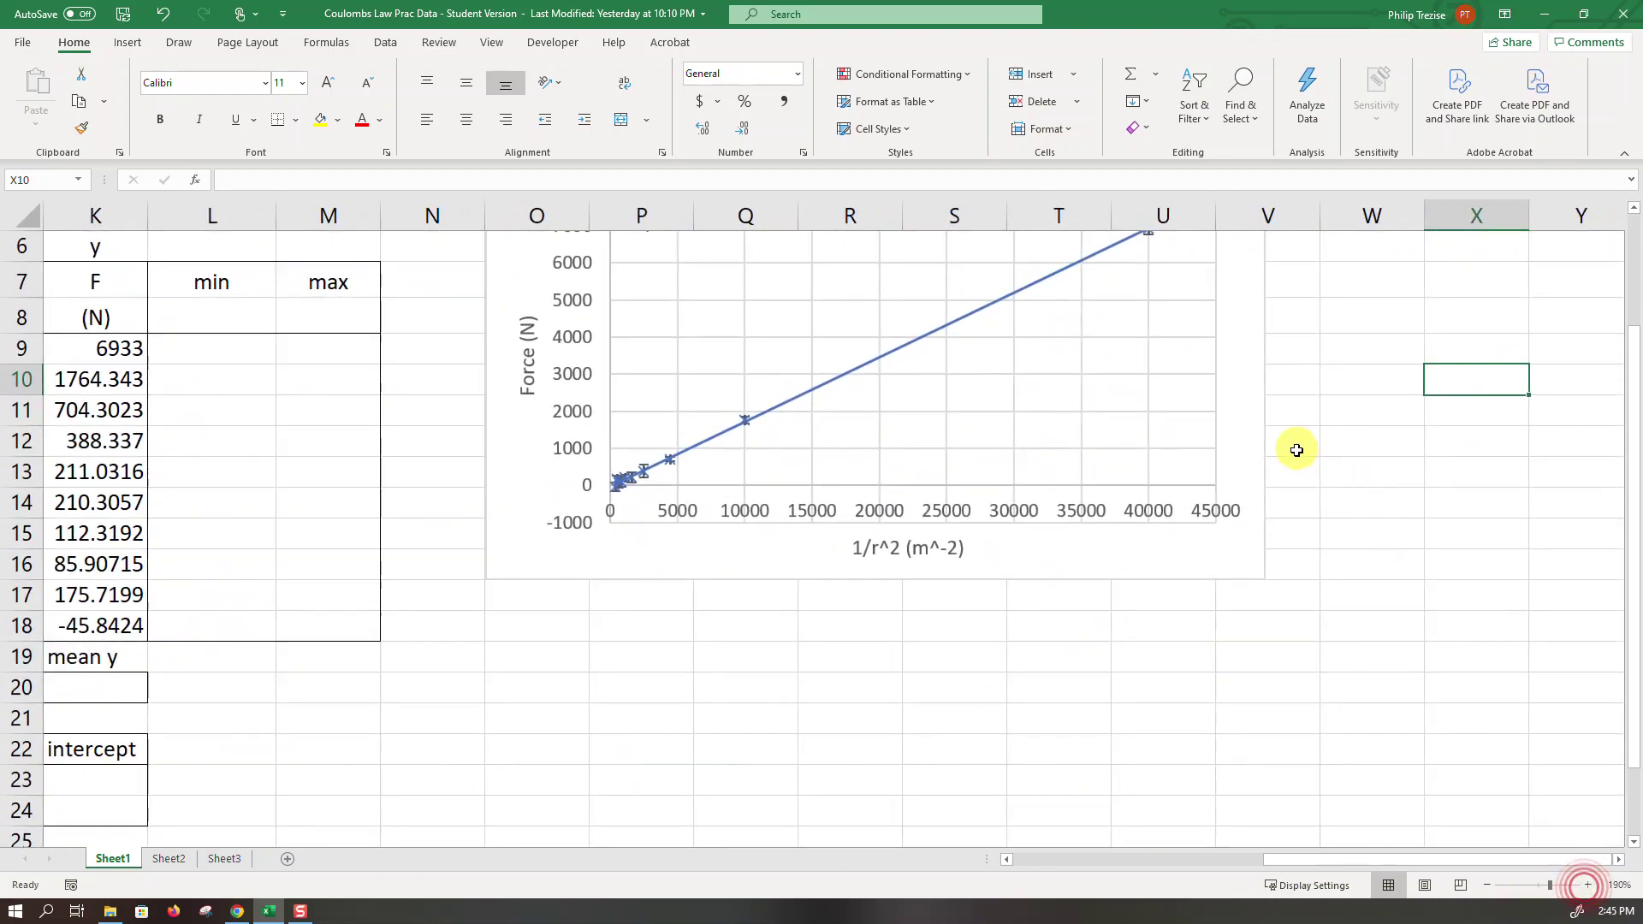
{"action": "scroll", "coordinate": [1293, 451], "scroll_direction": "up", "scroll_amount": 2}
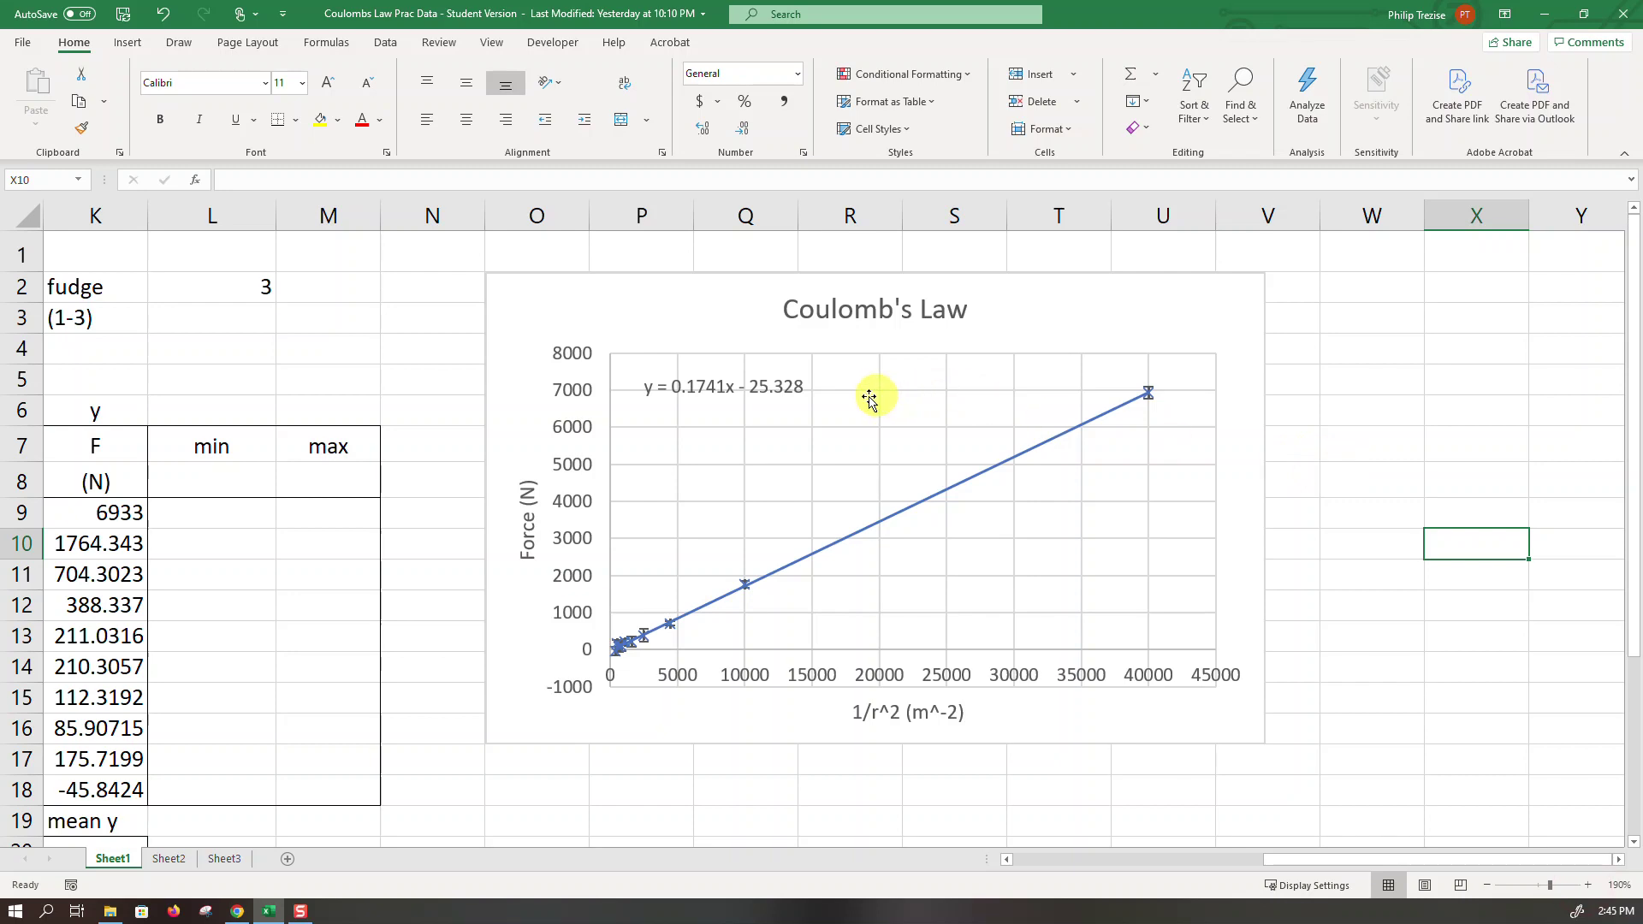